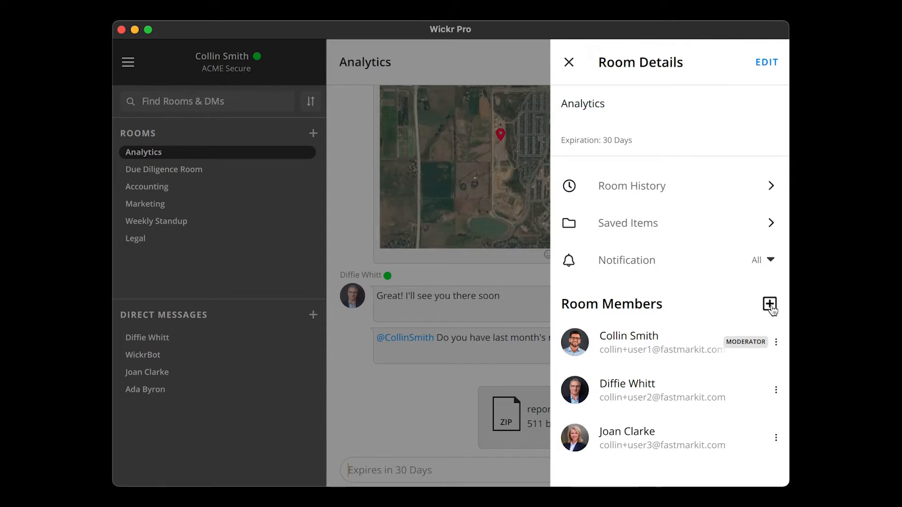
- Add the new contact as the Analytics room's fourth member and make the second member a moderator
{"action": "left_click", "coordinate": [771, 307]}
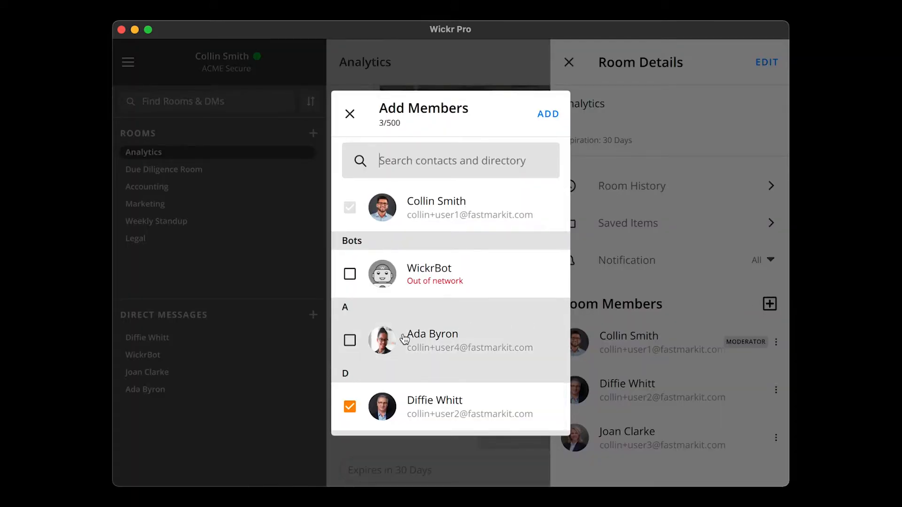
{"action": "left_click", "coordinate": [351, 341]}
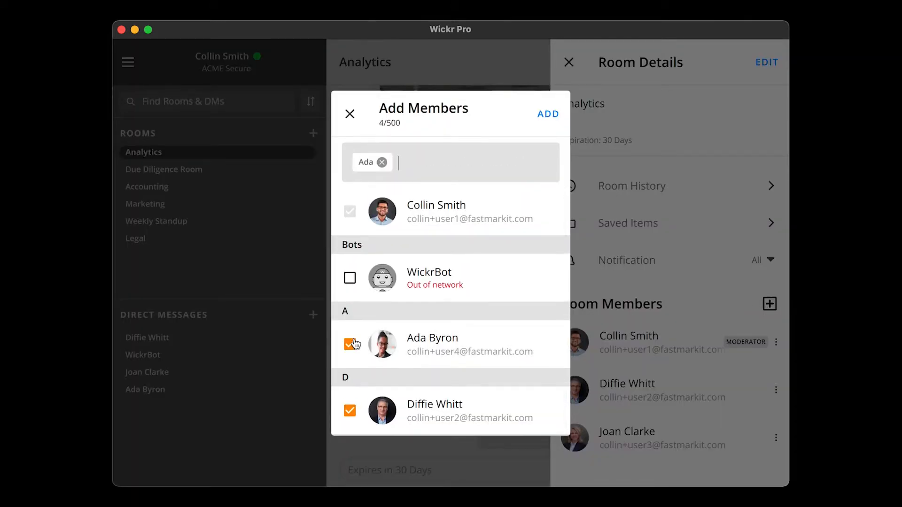
{"action": "left_click", "coordinate": [548, 114]}
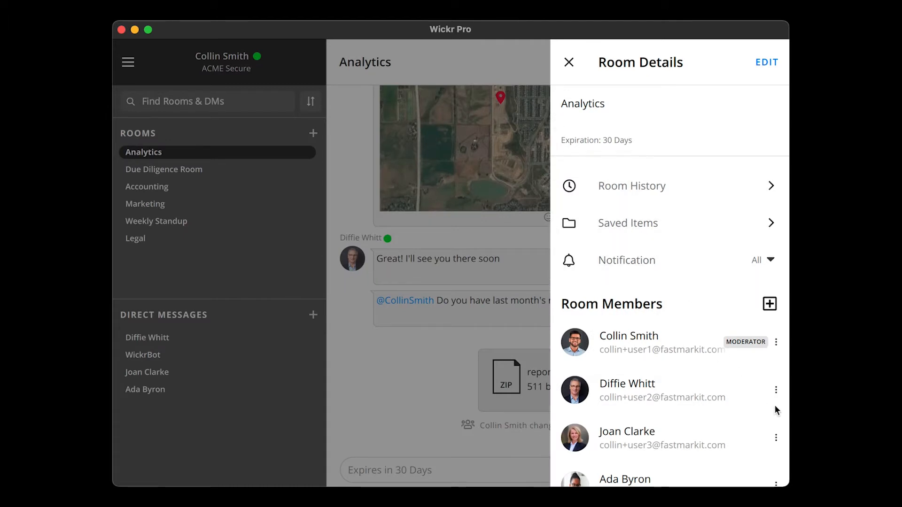
{"action": "left_click", "coordinate": [777, 392]}
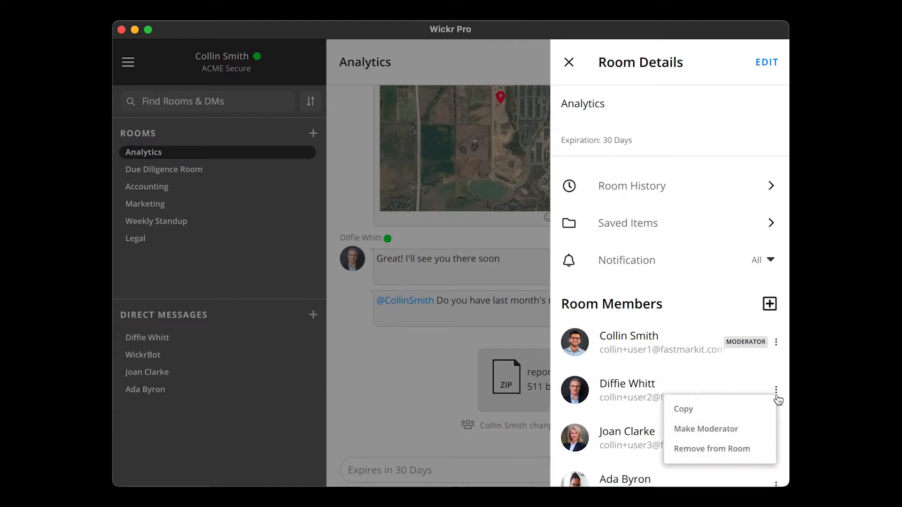
{"action": "left_click", "coordinate": [755, 432]}
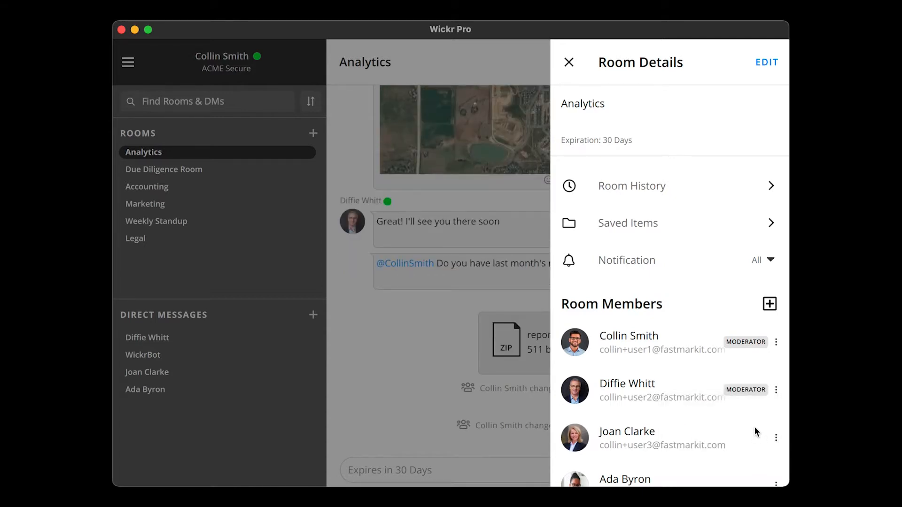
- Save the Analytics room with a 30 Days expiration timer and burn-on-read Off, then close the details panel
{"action": "left_click", "coordinate": [768, 70]}
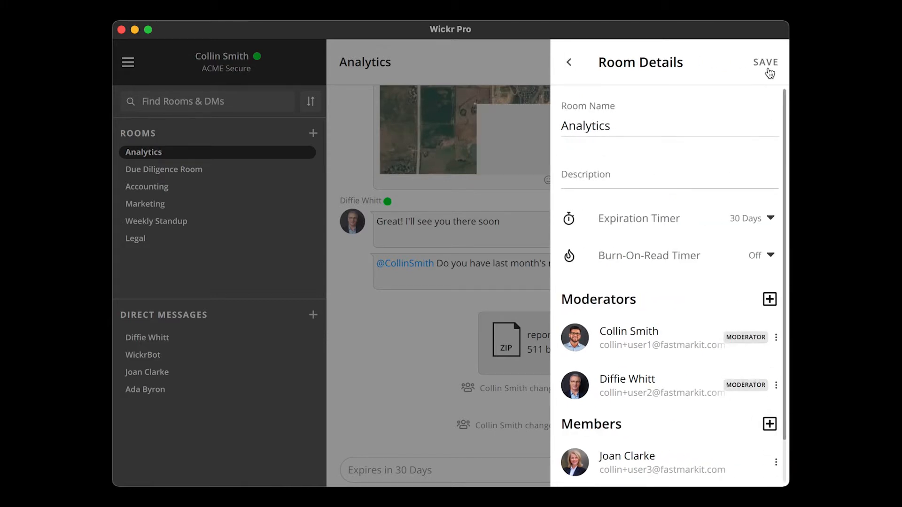
{"action": "left_click", "coordinate": [771, 219]}
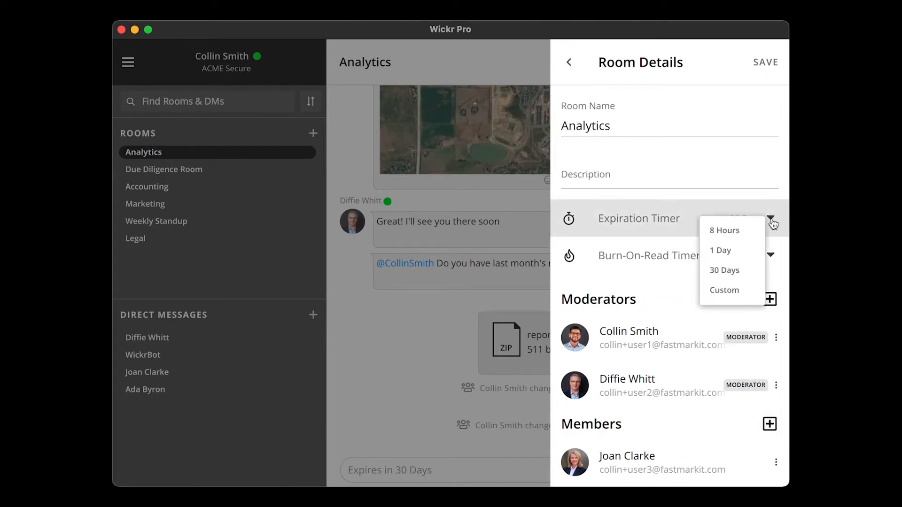
{"action": "left_click", "coordinate": [749, 275]}
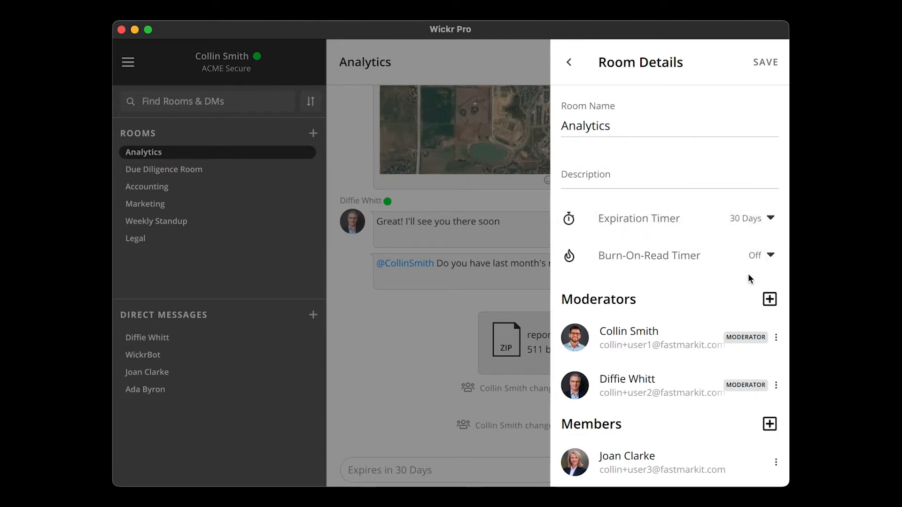
{"action": "left_click", "coordinate": [771, 257]}
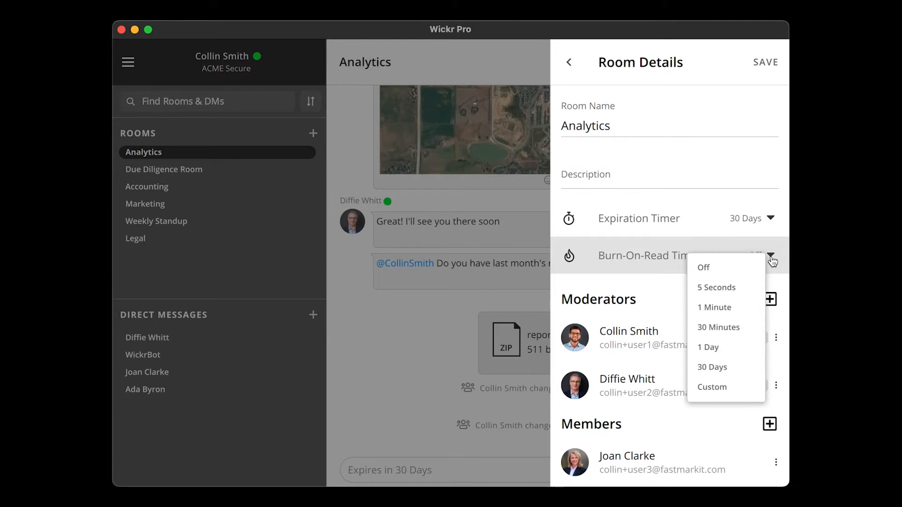
{"action": "left_click", "coordinate": [750, 268]}
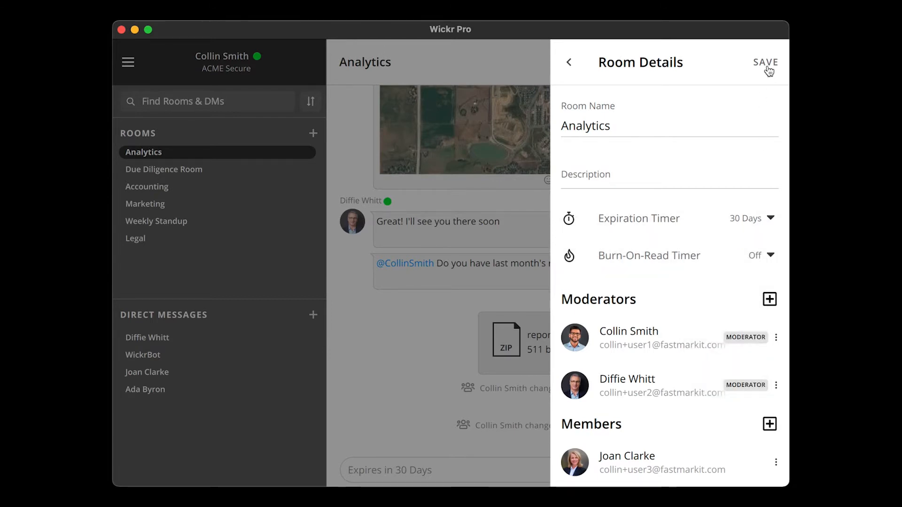
{"action": "left_click", "coordinate": [569, 65]}
{"action": "left_click", "coordinate": [569, 65]}
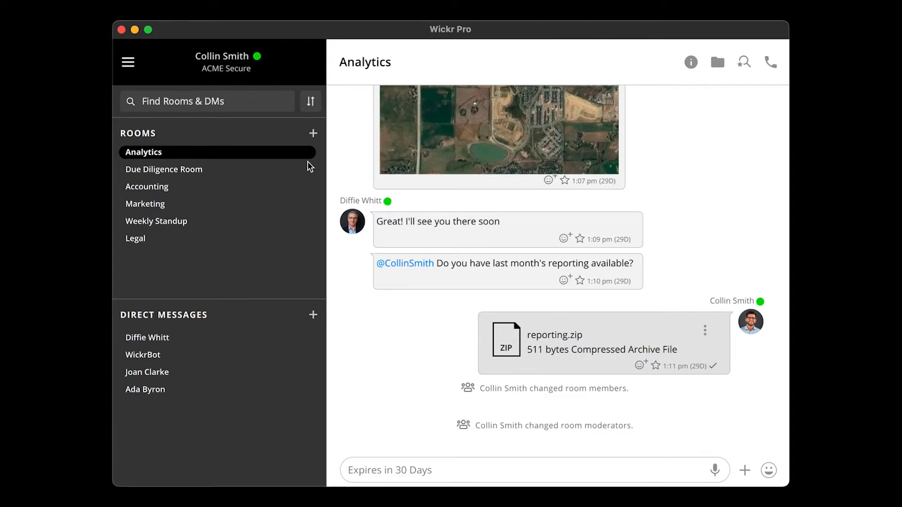
{"action": "left_click", "coordinate": [130, 65]}
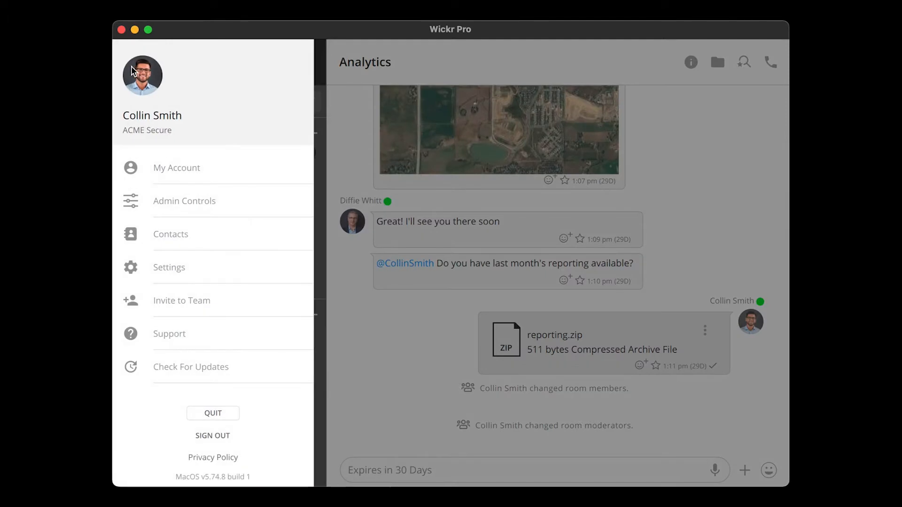
{"action": "left_click", "coordinate": [208, 171]}
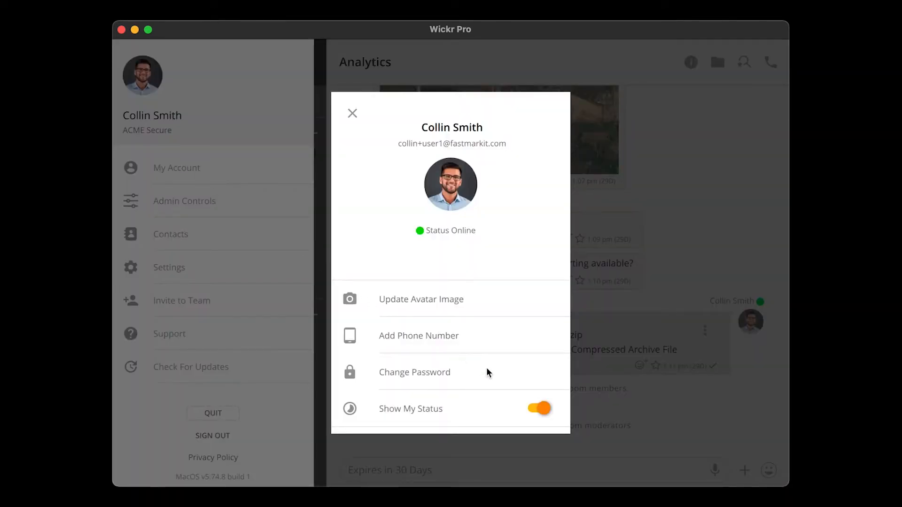
{"action": "left_click", "coordinate": [539, 409]}
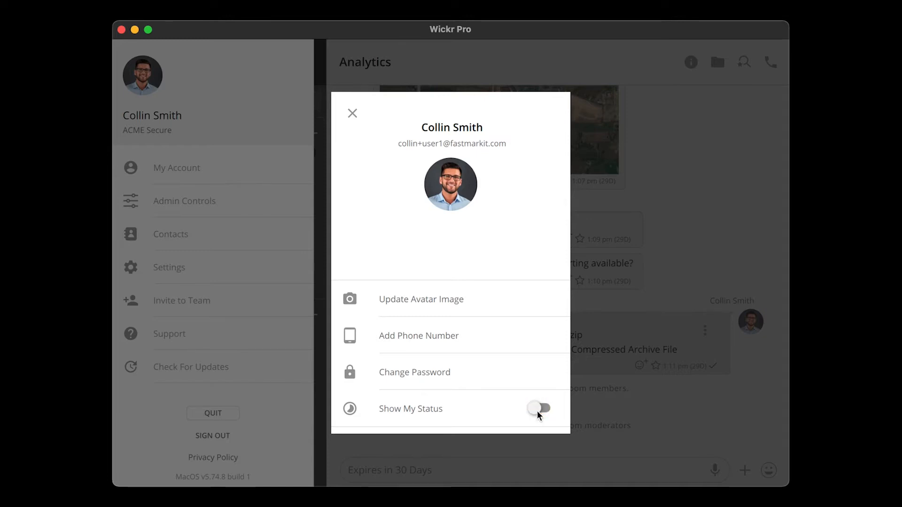
{"action": "left_click", "coordinate": [537, 409]}
{"action": "left_click", "coordinate": [353, 115]}
{"action": "left_click", "coordinate": [354, 114]}
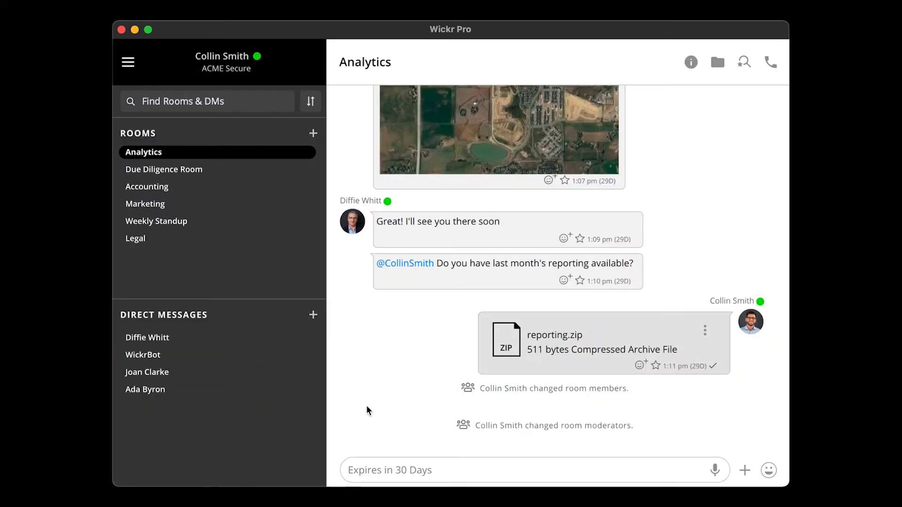
{"action": "left_click", "coordinate": [361, 472]}
{"action": "type", "text": "@all let's welcome @a"}
{"action": "left_click", "coordinate": [491, 422]}
{"action": "type", "text": "to the team"}
{"action": "key", "text": "Return"}
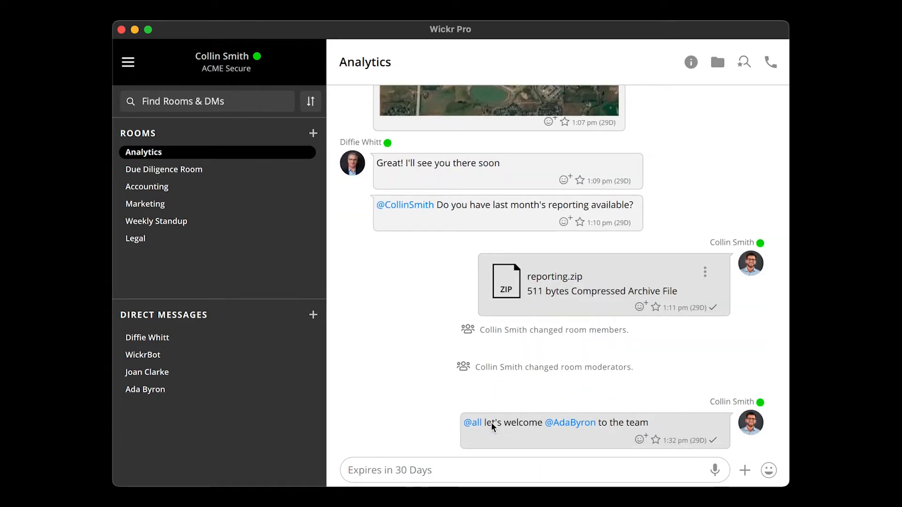
- Send a follow-up mentioning the new member: 'See attached for our YTD analytics reports'
{"action": "type", "text": "@Ad"}
{"action": "left_click", "coordinate": [484, 442]}
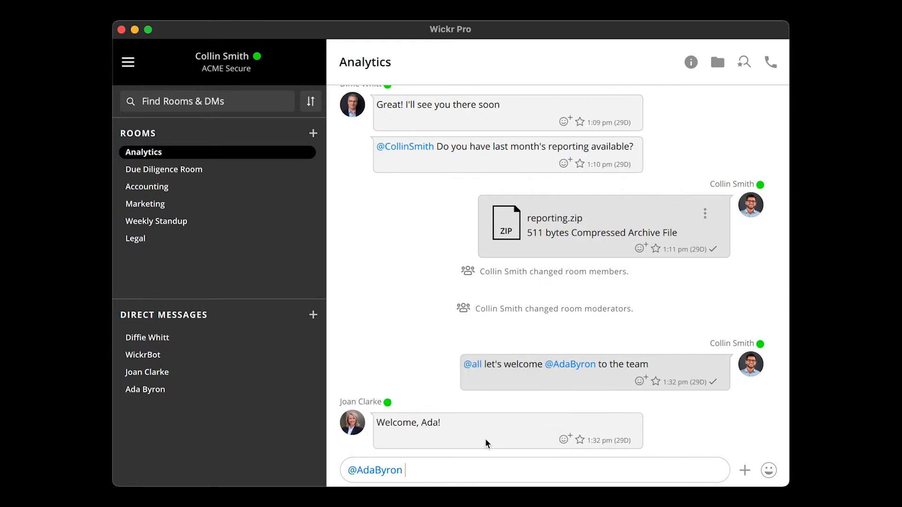
{"action": "type", "text": "See attached for our YTD analytics reports"}
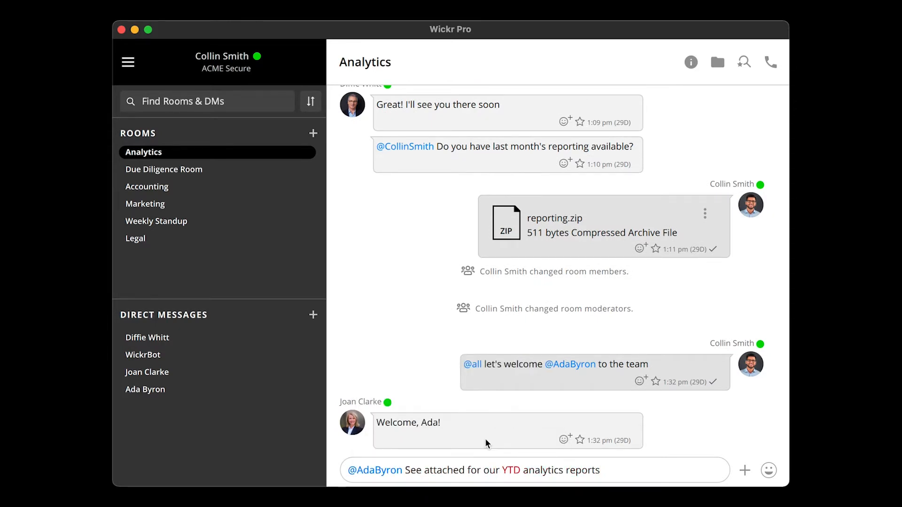
{"action": "key", "text": "Return"}
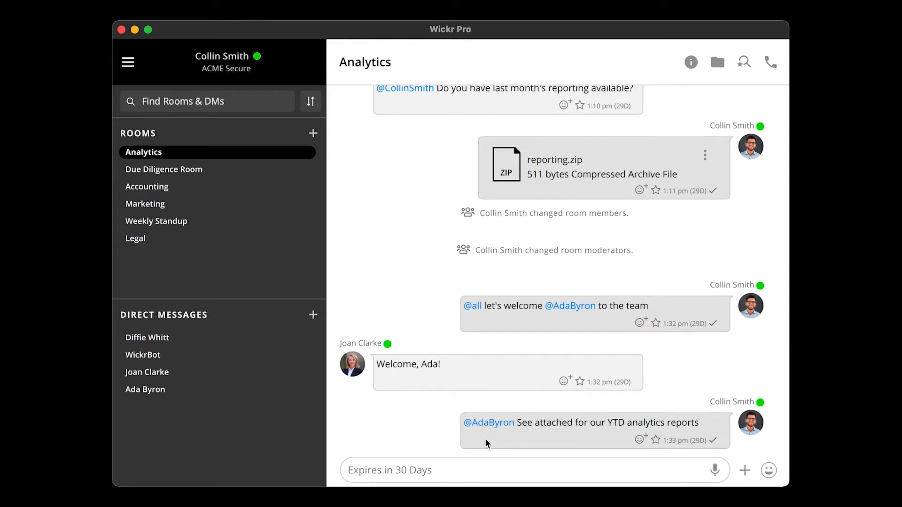
- Upload YTD Analytics.zip as an attachment in the Analytics chat
{"action": "left_click", "coordinate": [745, 471]}
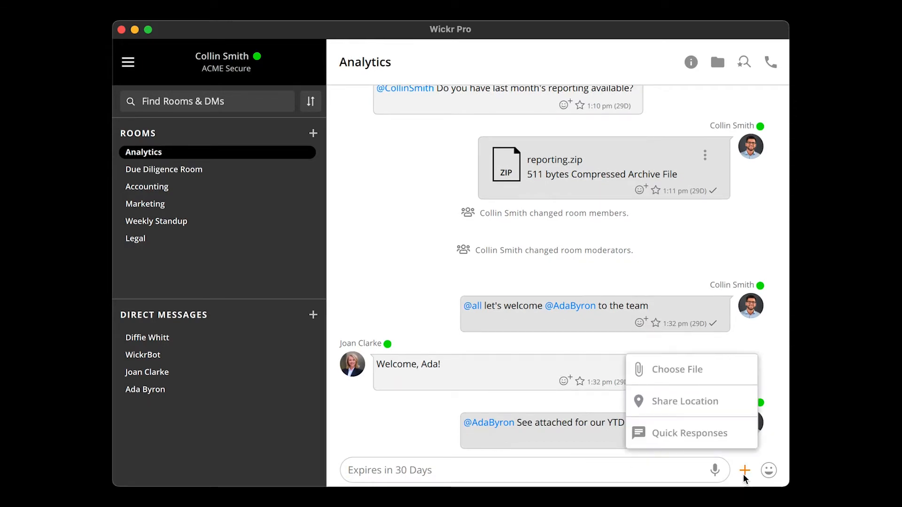
{"action": "left_click", "coordinate": [721, 373]}
{"action": "left_click", "coordinate": [695, 385]}
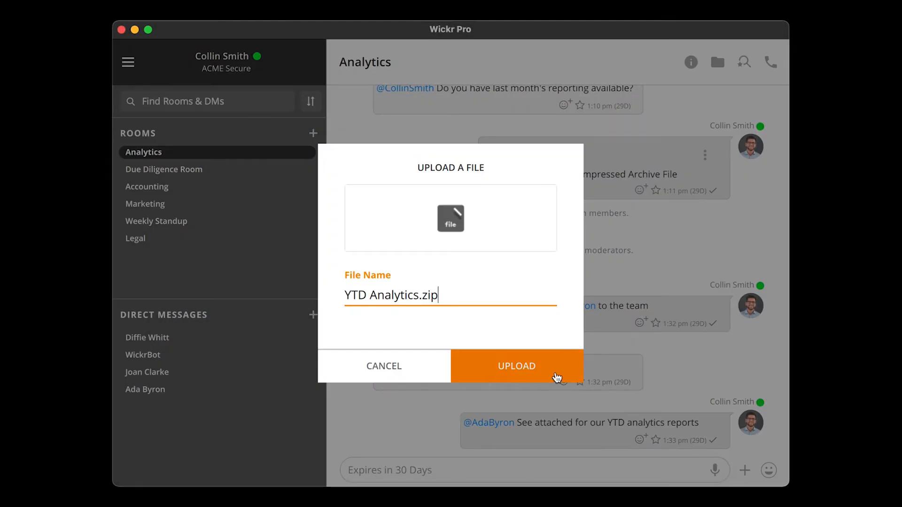
{"action": "left_click", "coordinate": [557, 378]}
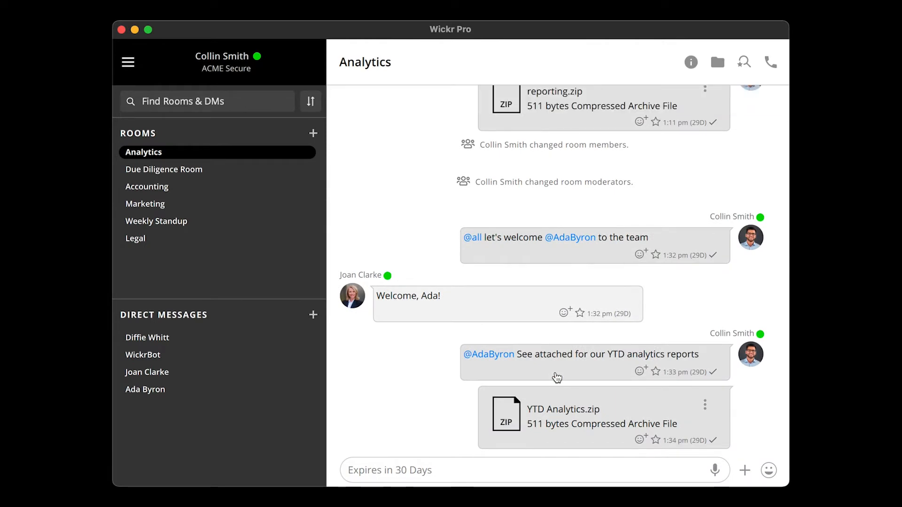
- Save YTD Analytics.zip to the room and check Saved Items lists it beside May Reporting.xlsx
{"action": "left_click", "coordinate": [706, 407]}
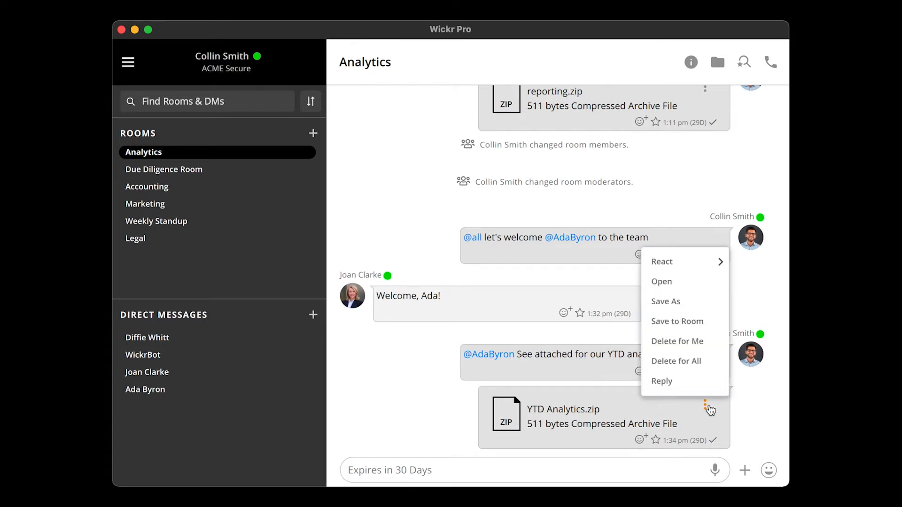
{"action": "left_click", "coordinate": [720, 324]}
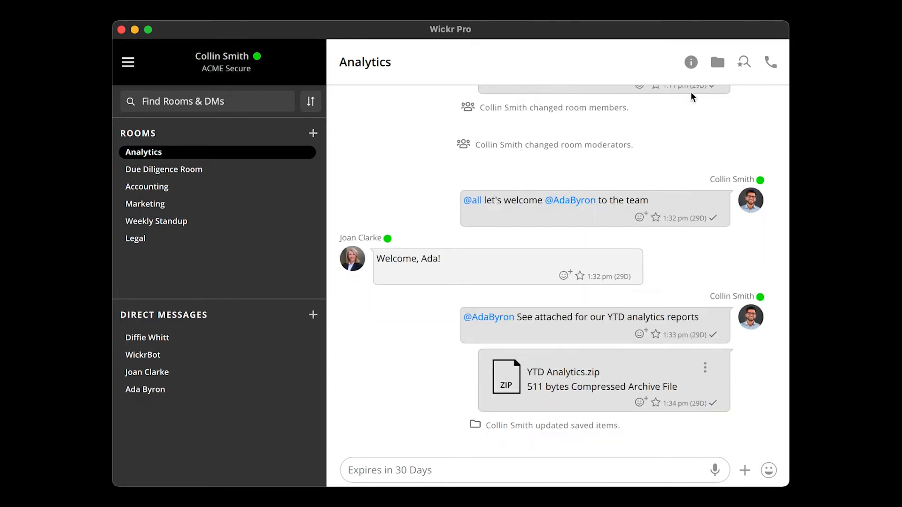
{"action": "left_click", "coordinate": [695, 69]}
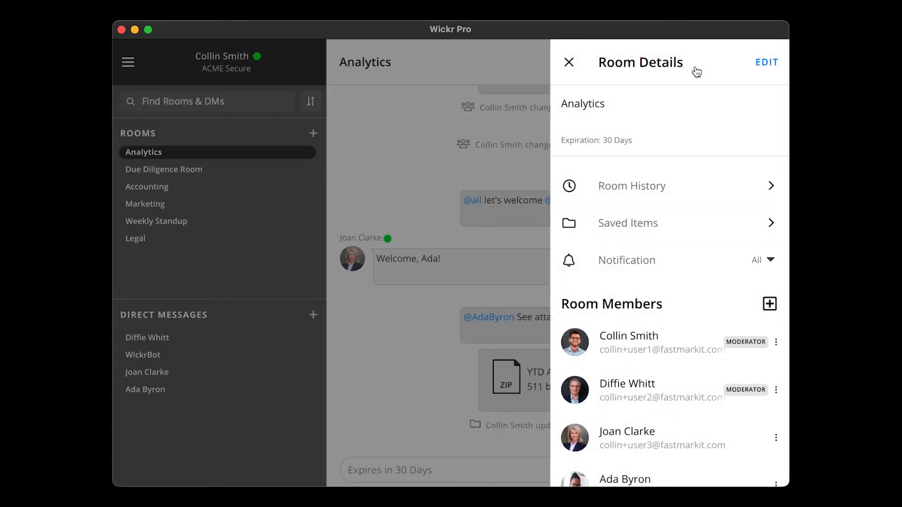
{"action": "left_click", "coordinate": [733, 232]}
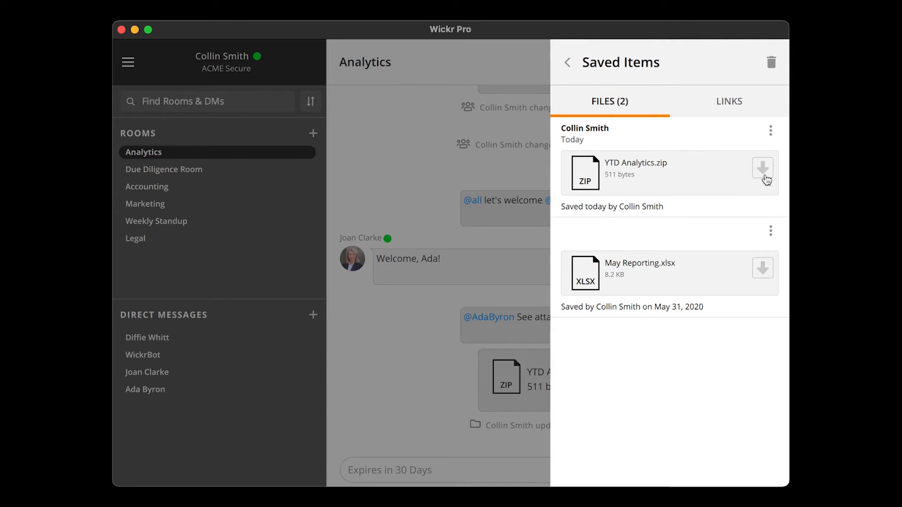
{"action": "left_click", "coordinate": [568, 62]}
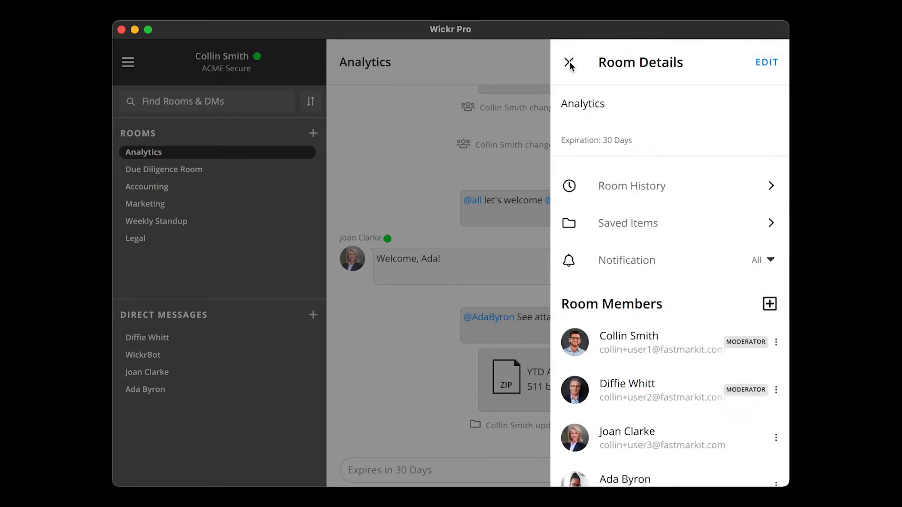
{"action": "left_click", "coordinate": [569, 61]}
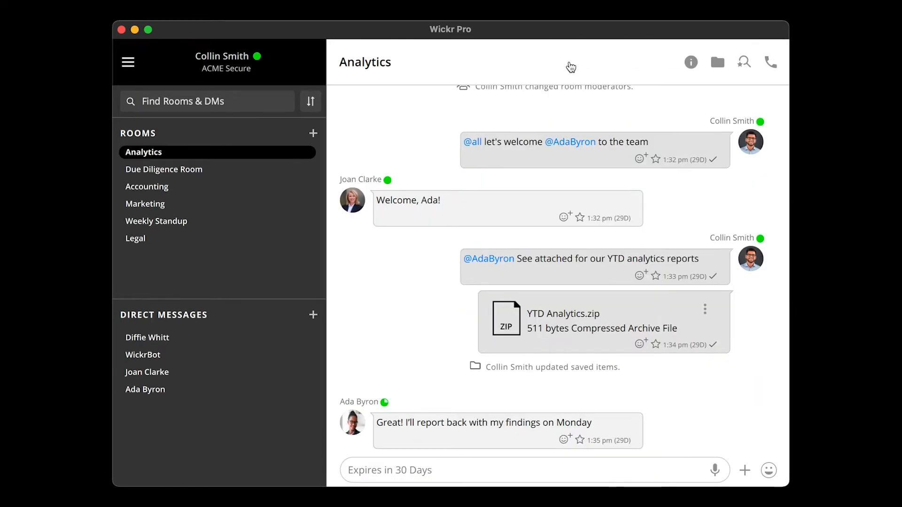
- Star the 'I'll report back with my findings on Monday' message and find it via the starred filter
{"action": "left_click", "coordinate": [580, 443]}
{"action": "left_click", "coordinate": [744, 64]}
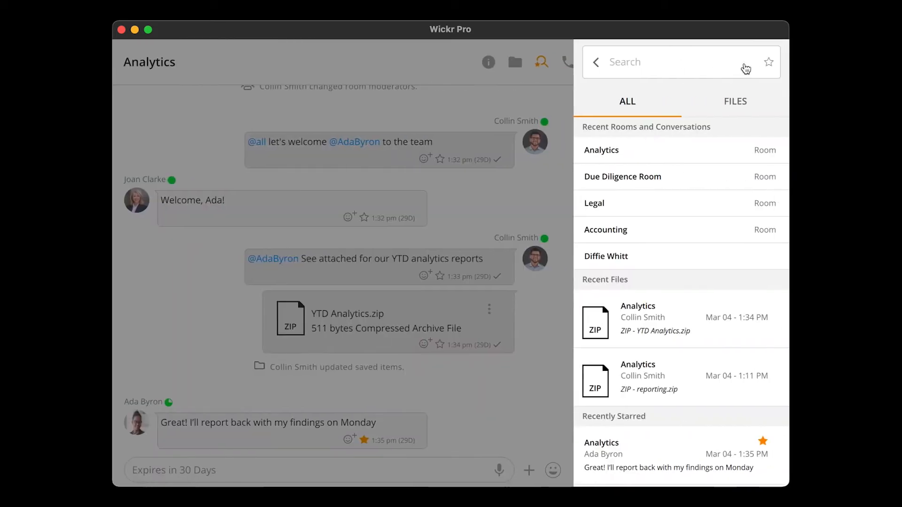
{"action": "left_click", "coordinate": [769, 62]}
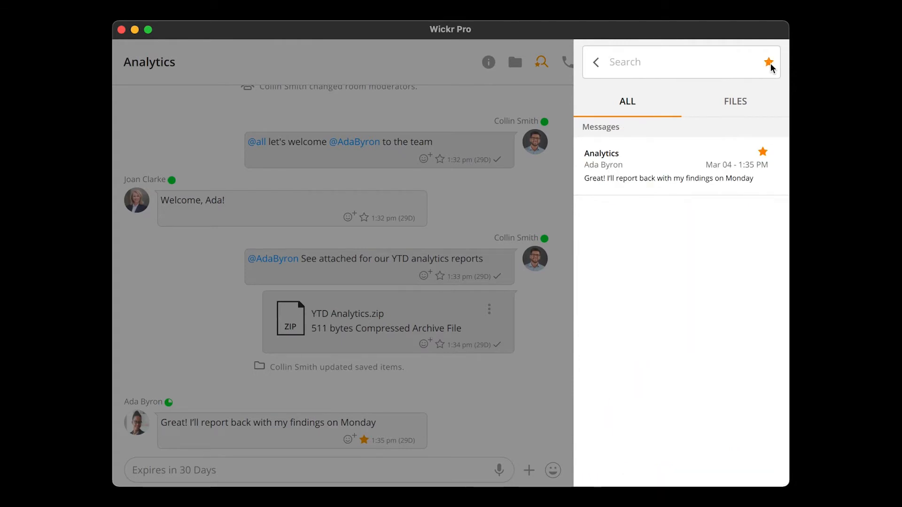
{"action": "left_click", "coordinate": [681, 182]}
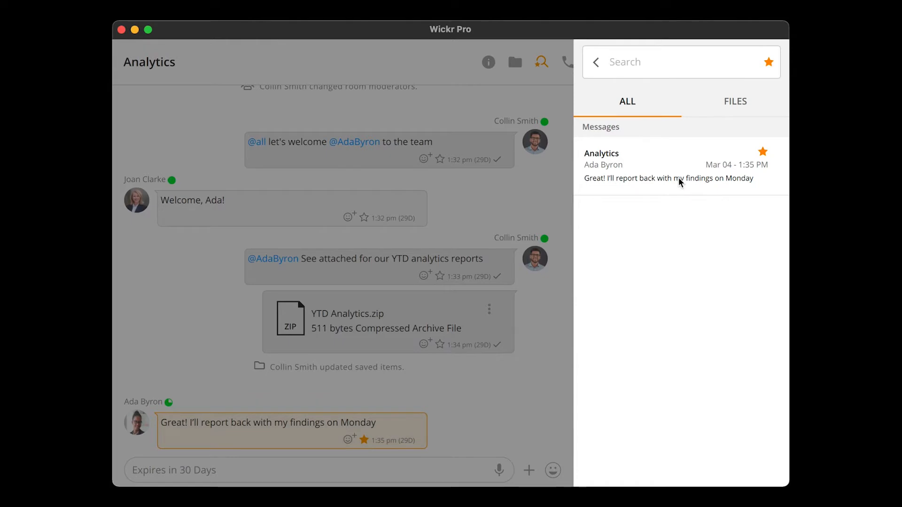
{"action": "left_click", "coordinate": [598, 64]}
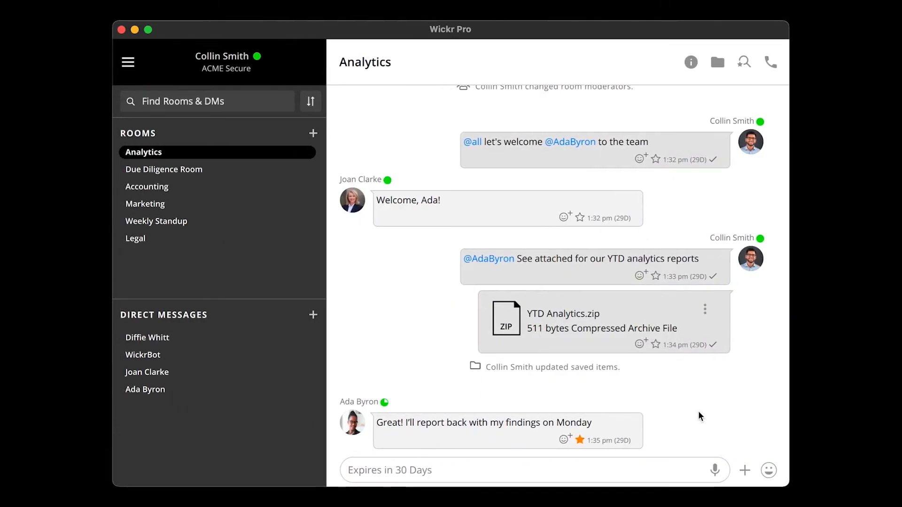
- Record and send a 10-second voice message in the Analytics room
{"action": "left_click", "coordinate": [715, 471]}
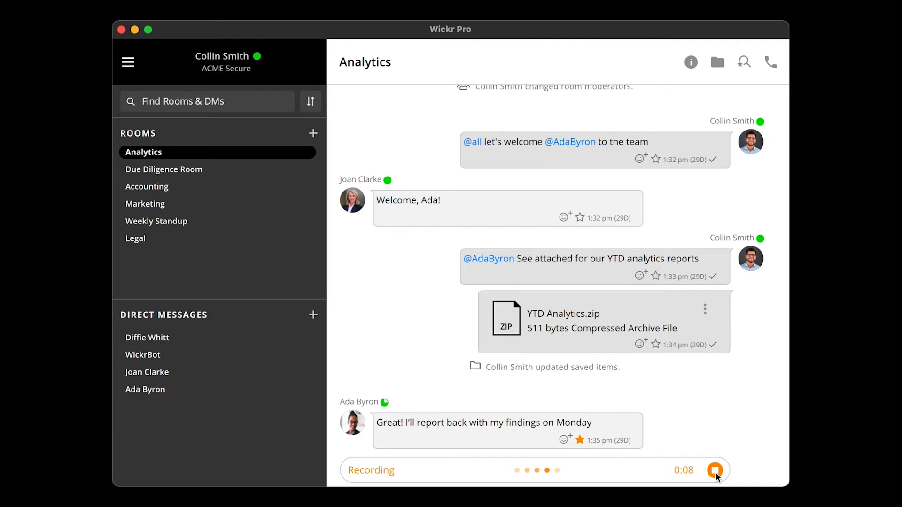
{"action": "left_click", "coordinate": [715, 472]}
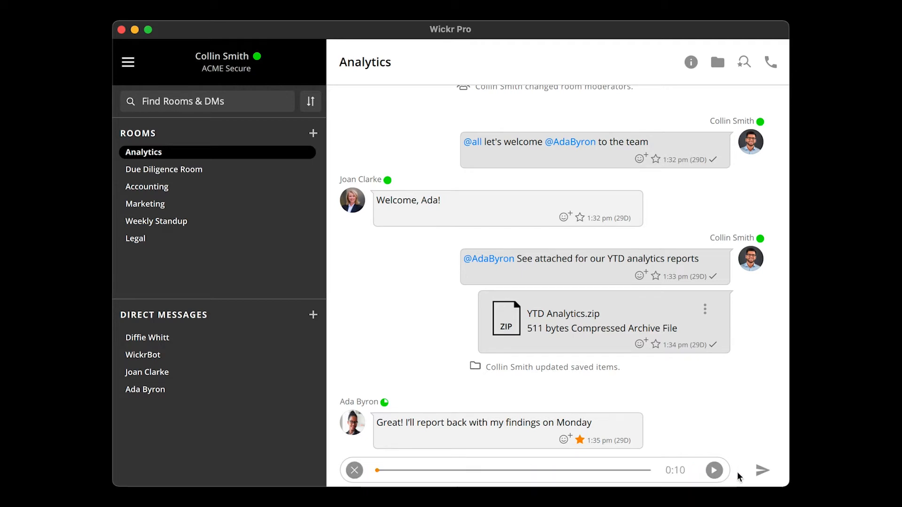
{"action": "left_click", "coordinate": [762, 470]}
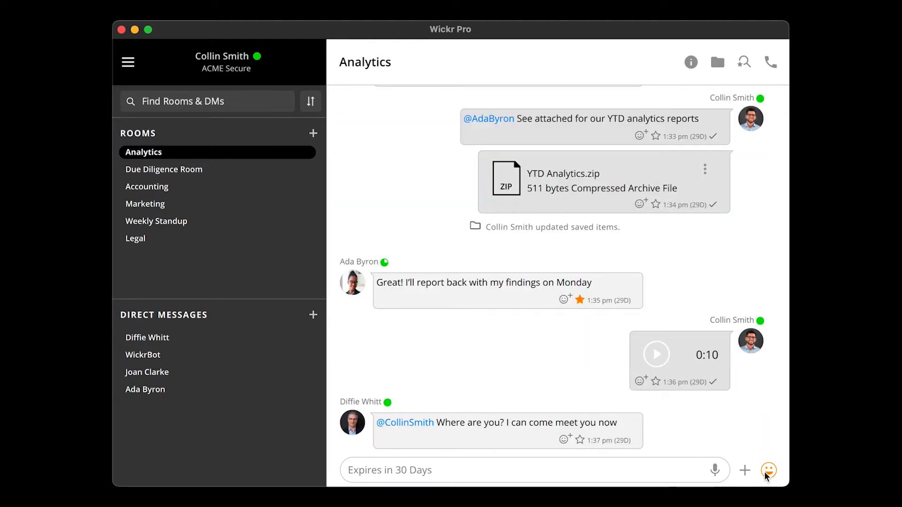
{"action": "left_click", "coordinate": [744, 473]}
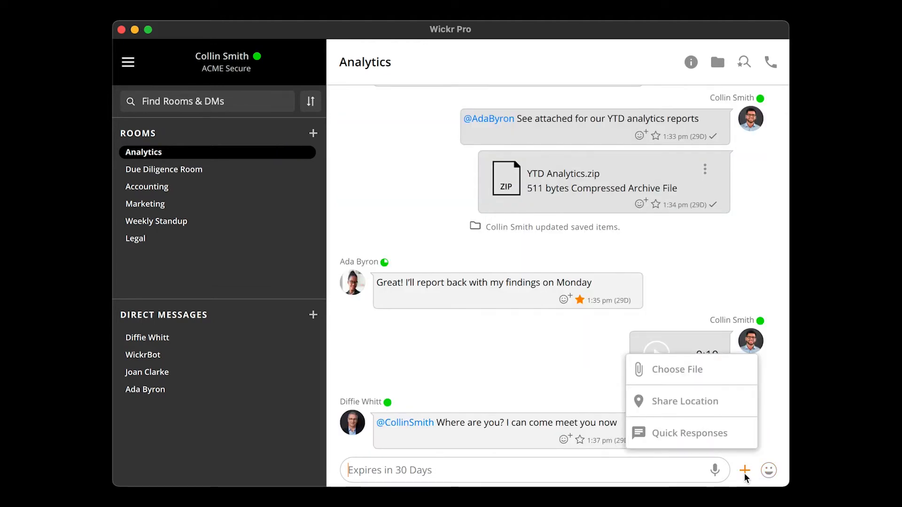
- Share the current location as a map pin in the Analytics chat
{"action": "left_click", "coordinate": [731, 407]}
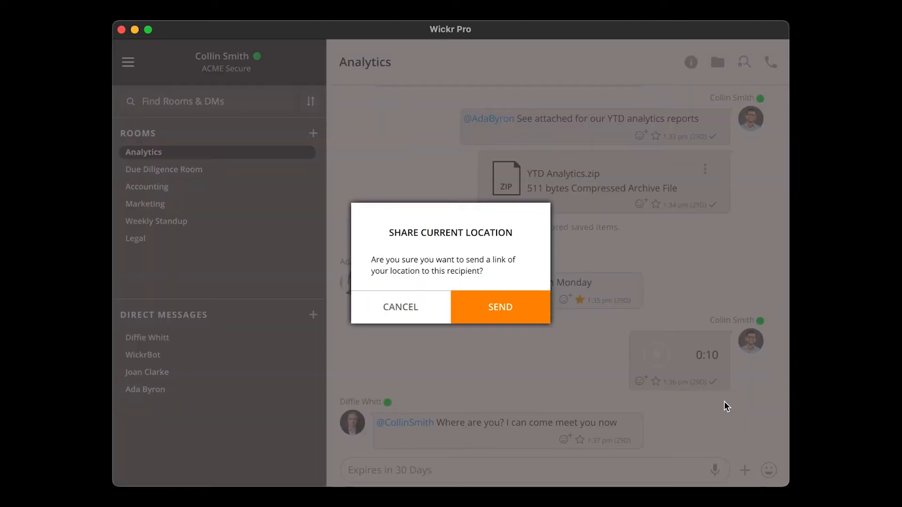
{"action": "left_click", "coordinate": [532, 312]}
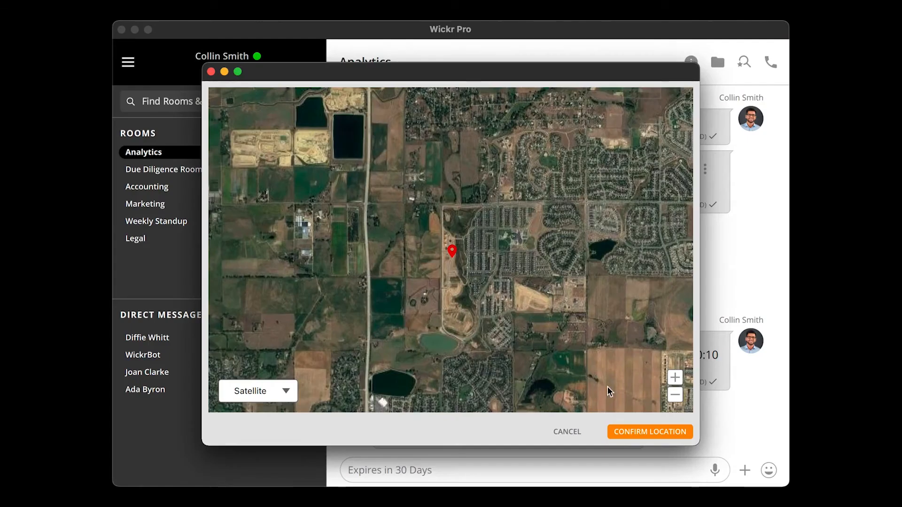
{"action": "left_click", "coordinate": [649, 436]}
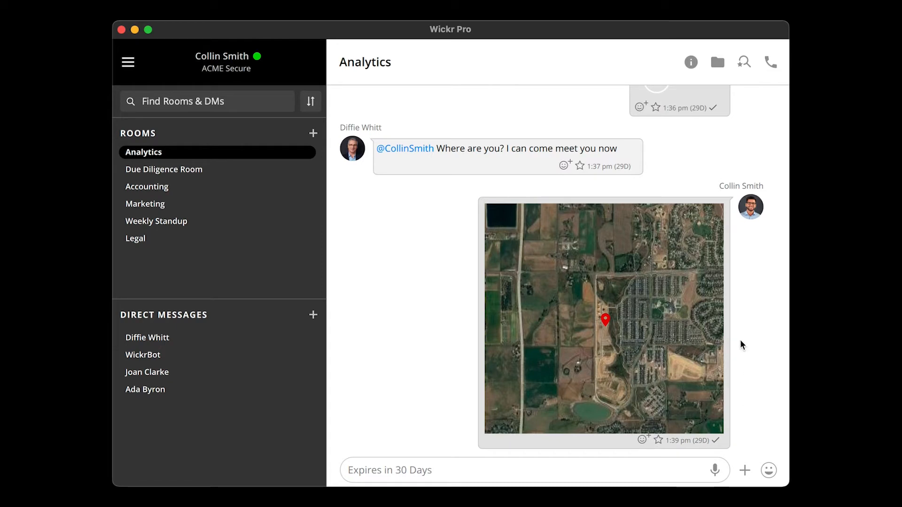
- Reply to the Monday findings message with 'Monday works for me. Thanks!'
{"action": "scroll", "coordinate": [748, 306], "scroll_direction": "up", "scroll_amount": 3}
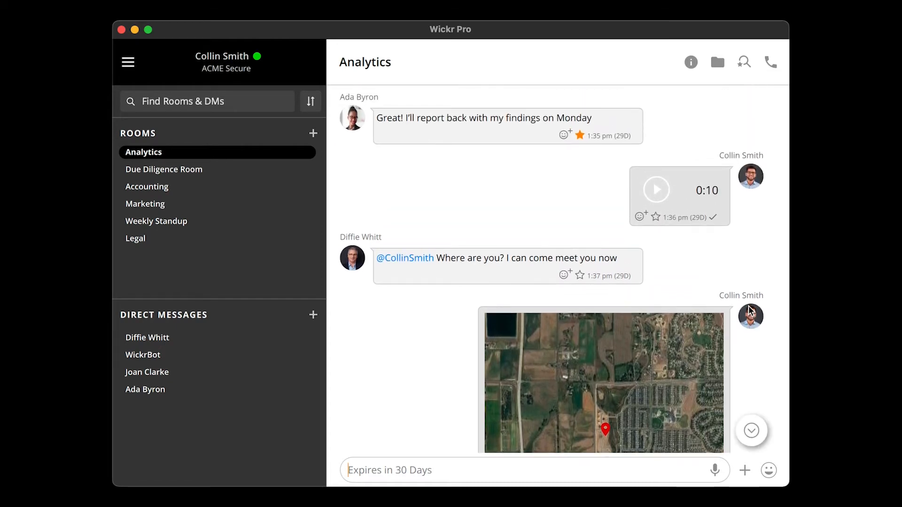
{"action": "right_click", "coordinate": [621, 117]}
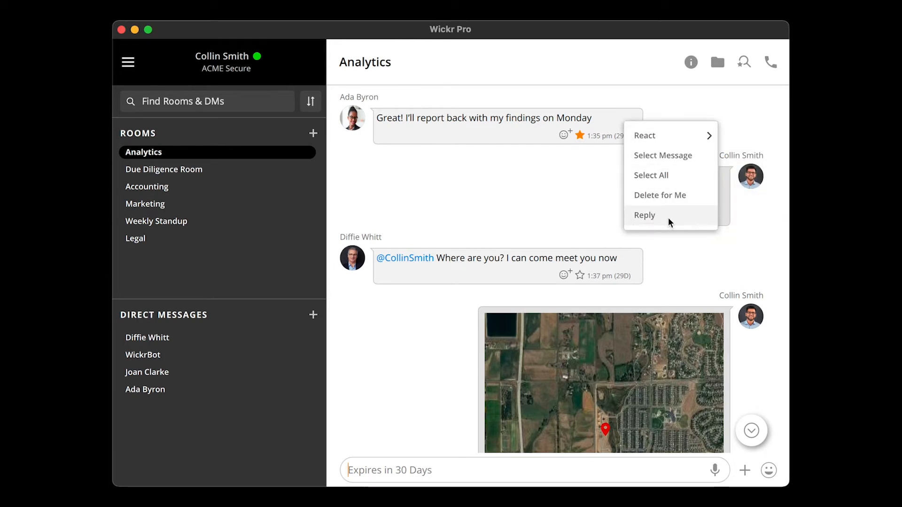
{"action": "left_click", "coordinate": [668, 218]}
{"action": "type", "text": "Monday works for me . Thanks!"}
{"action": "key", "text": "Return"}
- React with a thumbs-up to 'Where are you?' and a heart to the Monday reply
{"action": "scroll", "coordinate": [431, 254], "scroll_direction": "up", "scroll_amount": 3}
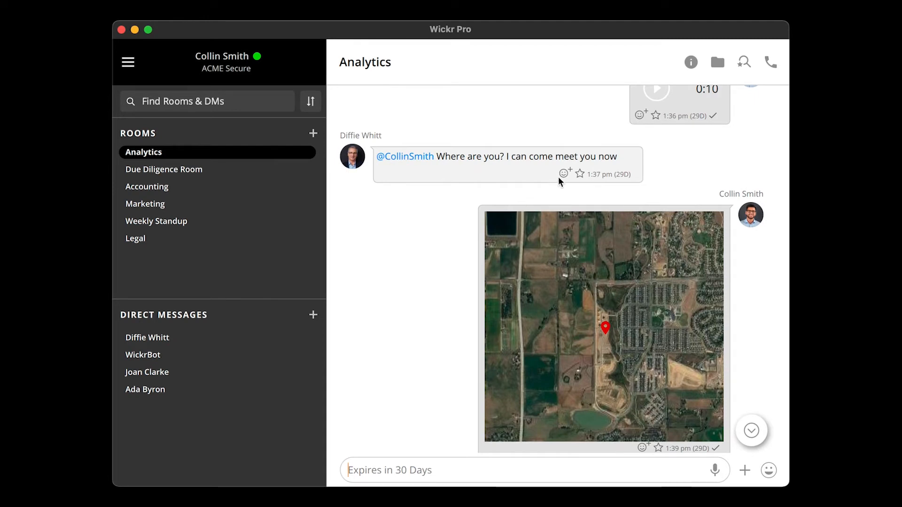
{"action": "left_click", "coordinate": [565, 173]}
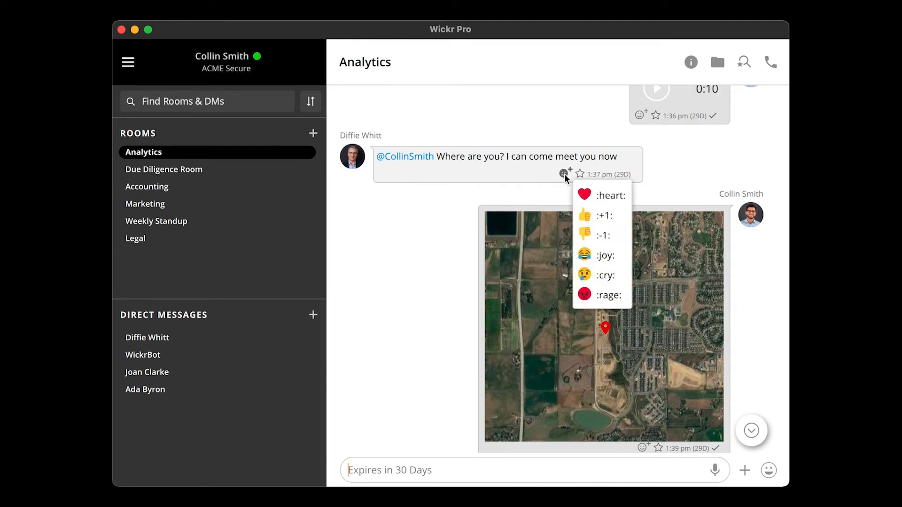
{"action": "left_click", "coordinate": [622, 215]}
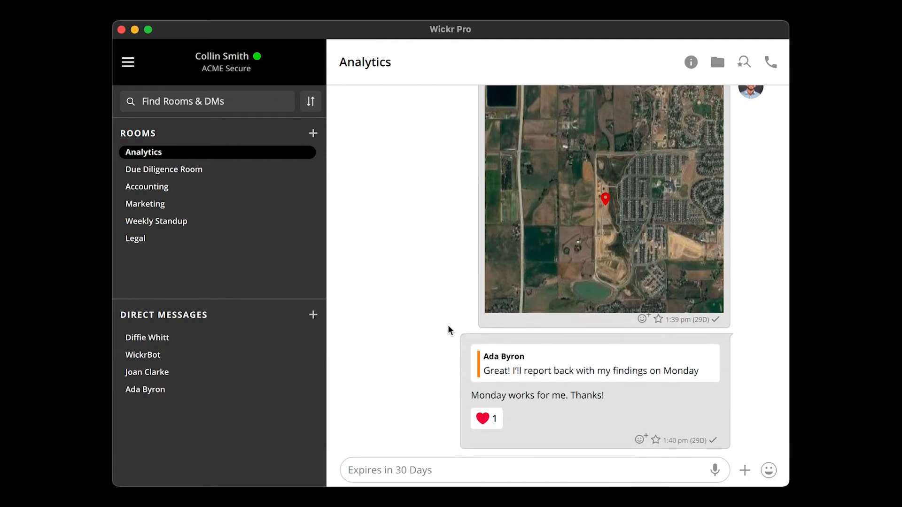
{"action": "left_click", "coordinate": [483, 418]}
- Send 'Thaks everyone!' and then delete that message for all participants
{"action": "left_click", "coordinate": [439, 470]}
{"action": "type", "text": "Thaks everyone!"}
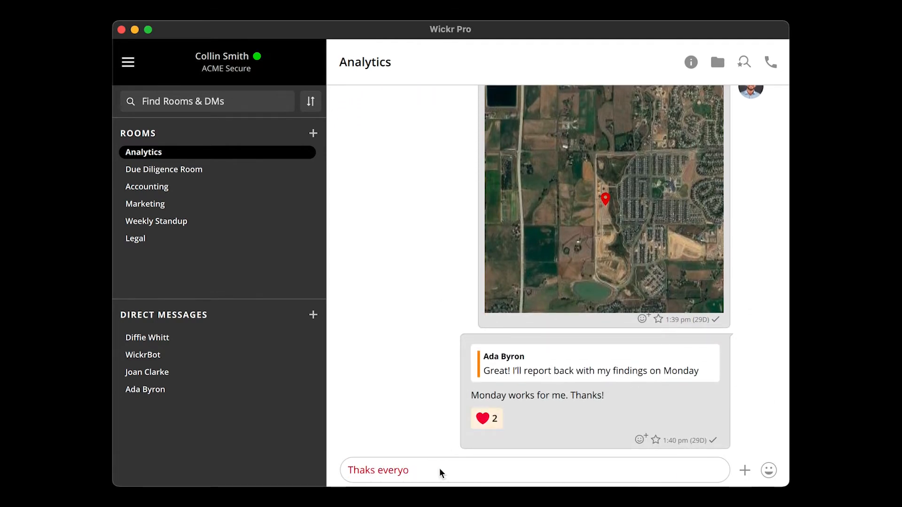
{"action": "key", "text": "Return"}
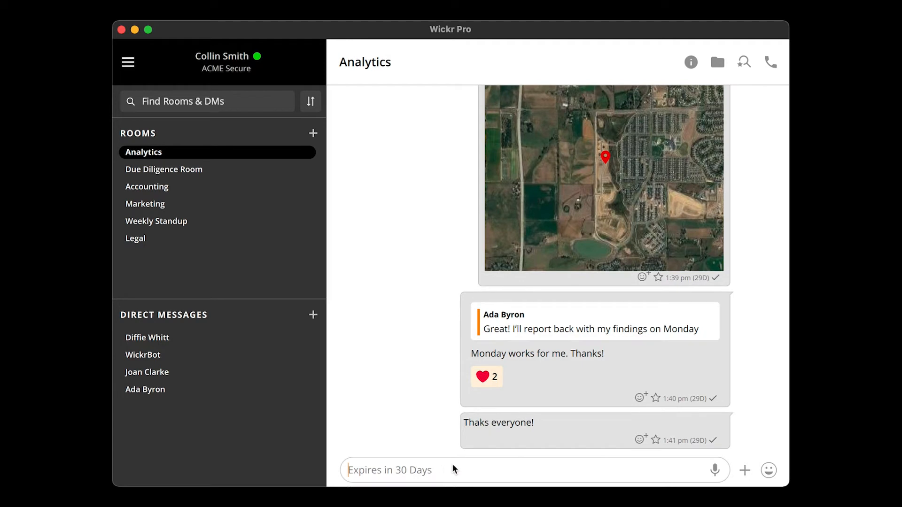
{"action": "right_click", "coordinate": [656, 426]}
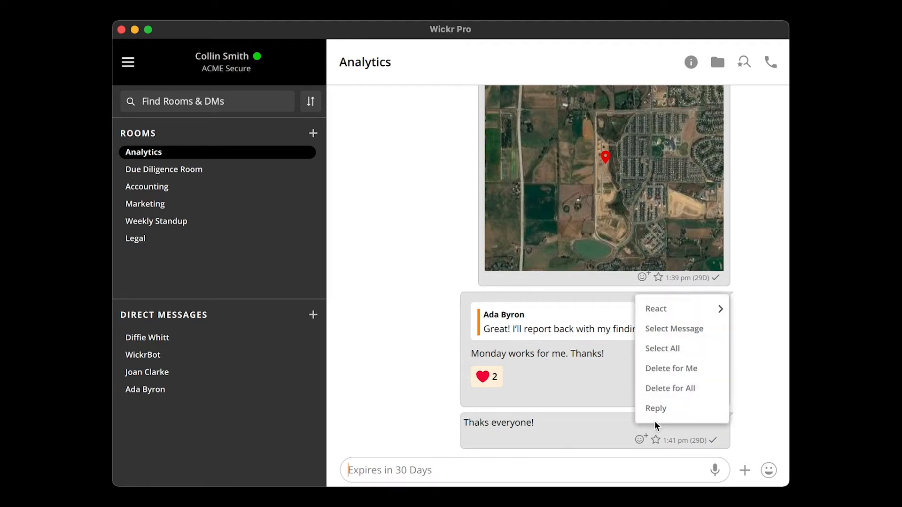
{"action": "left_click", "coordinate": [716, 393]}
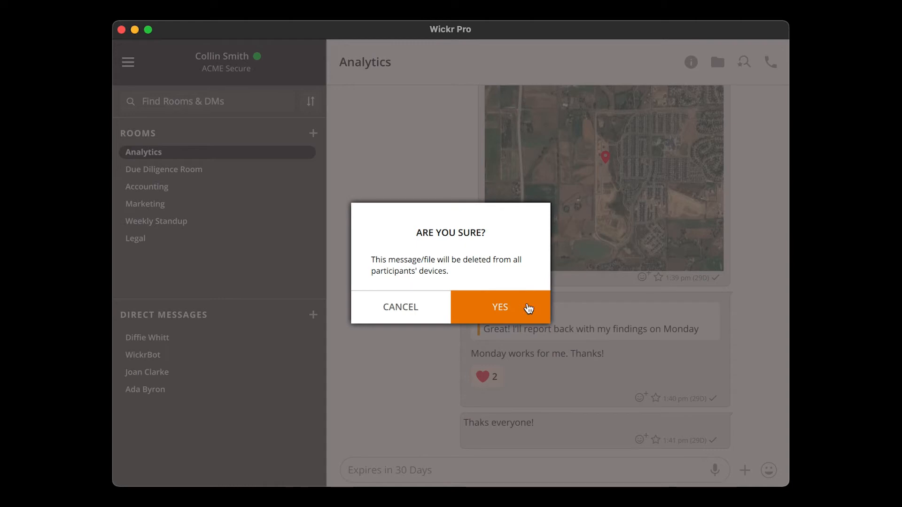
{"action": "left_click", "coordinate": [529, 308]}
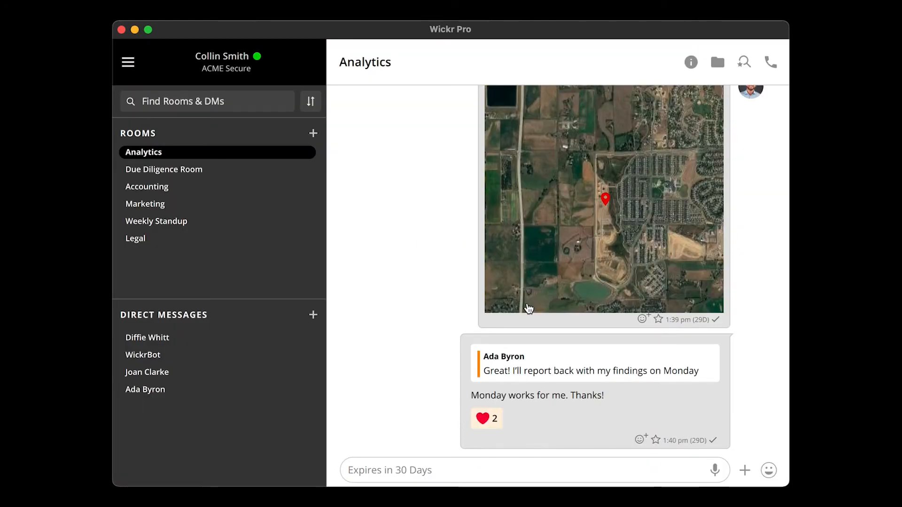
- Send the new member a direct message offering help with that reporting
{"action": "left_click", "coordinate": [225, 396]}
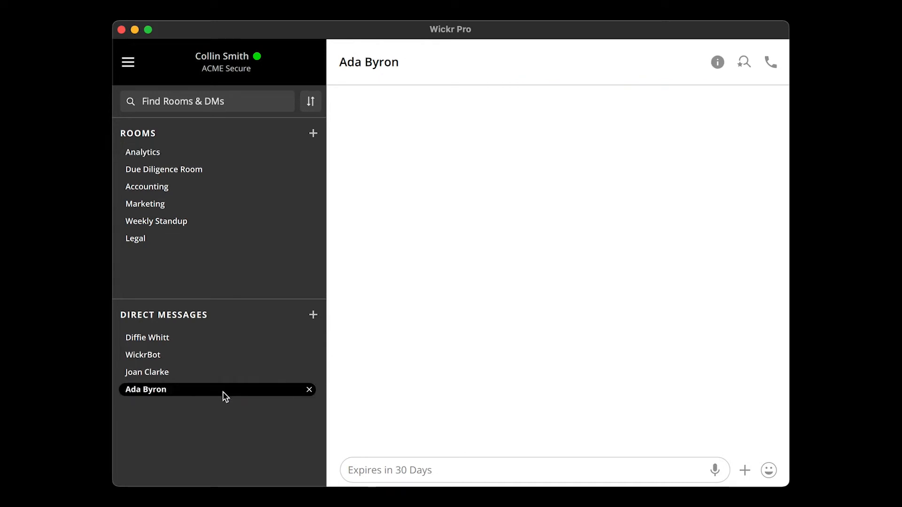
{"action": "type", "text": "Hi Ada - let me know if you need help with that reporting"}
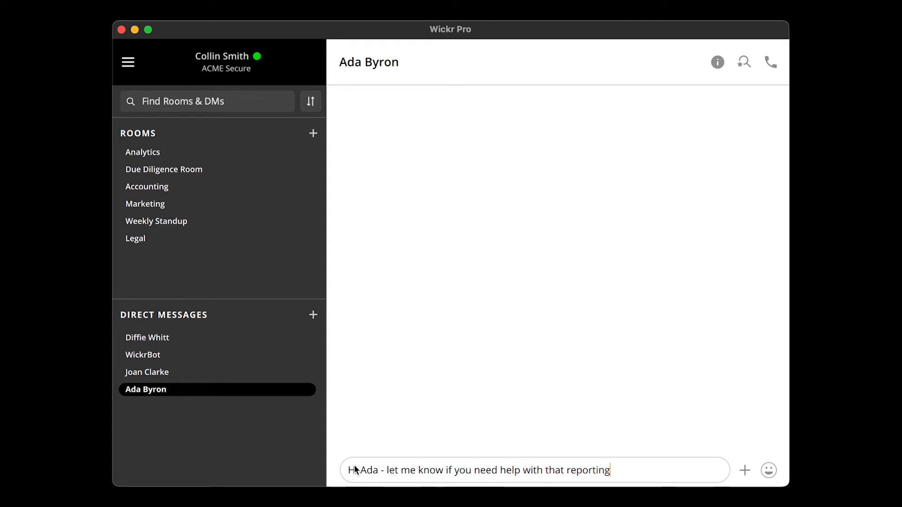
{"action": "key", "text": "Return"}
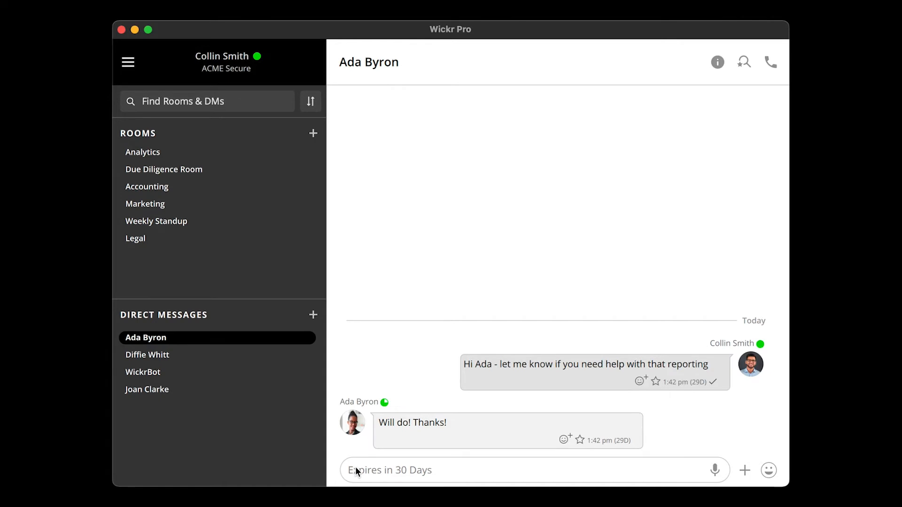
{"action": "left_click", "coordinate": [129, 69]}
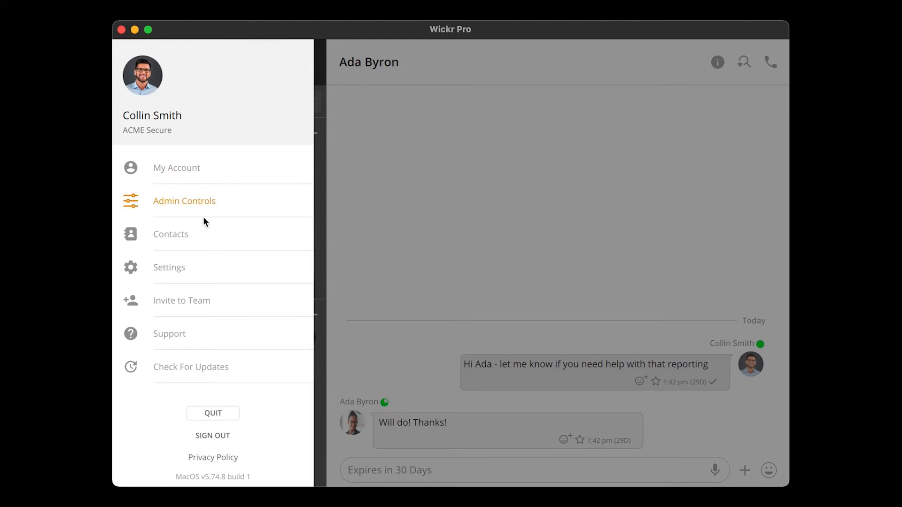
- Search the contacts directory for the user and start a direct message with out-of-network user WickrBot
{"action": "left_click", "coordinate": [217, 234]}
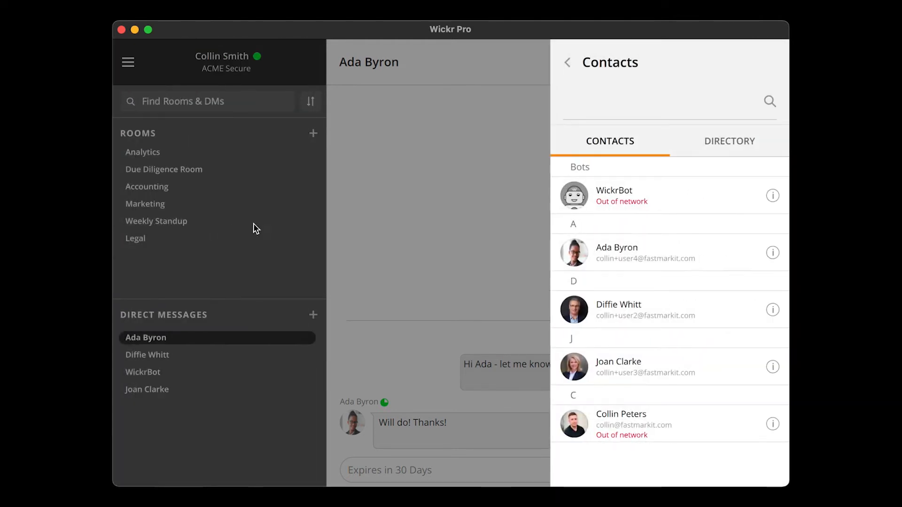
{"action": "left_click", "coordinate": [592, 111]}
{"action": "type", "text": "b"}
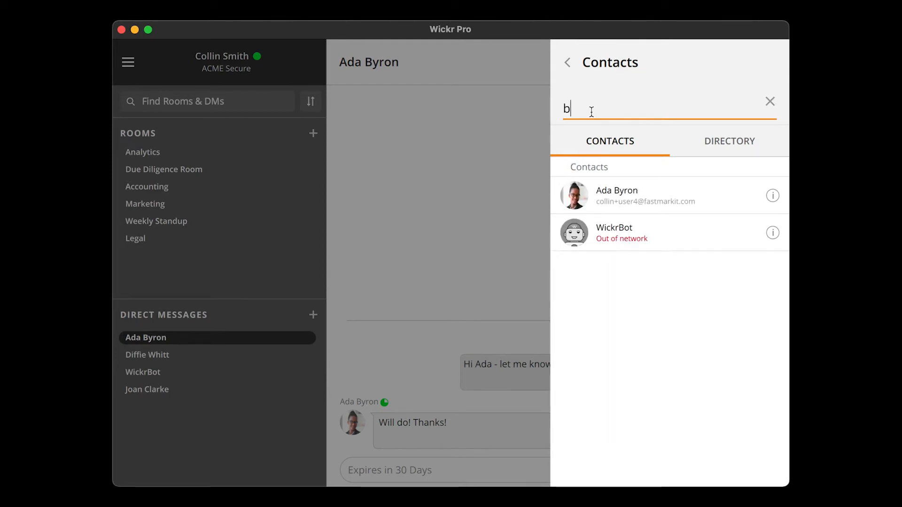
{"action": "type", "text": "obloblaw"}
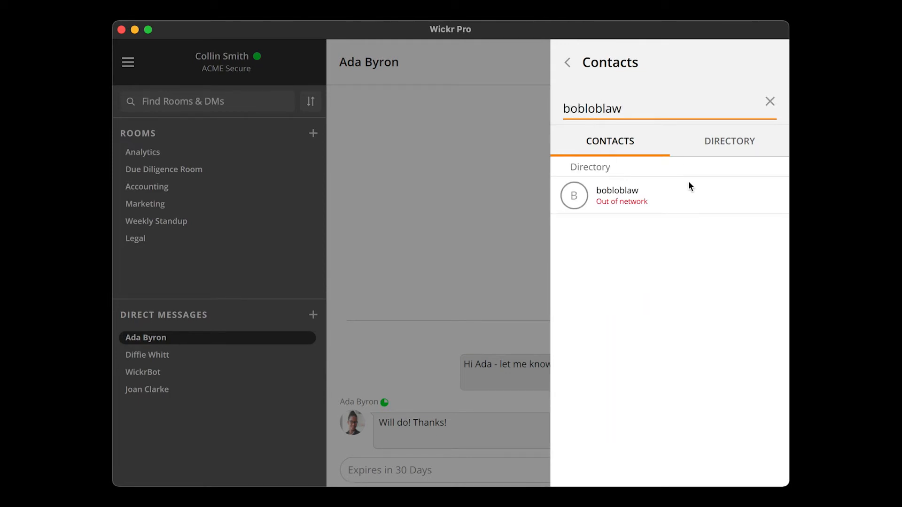
{"action": "left_click", "coordinate": [652, 196]}
{"action": "left_click", "coordinate": [527, 308]}
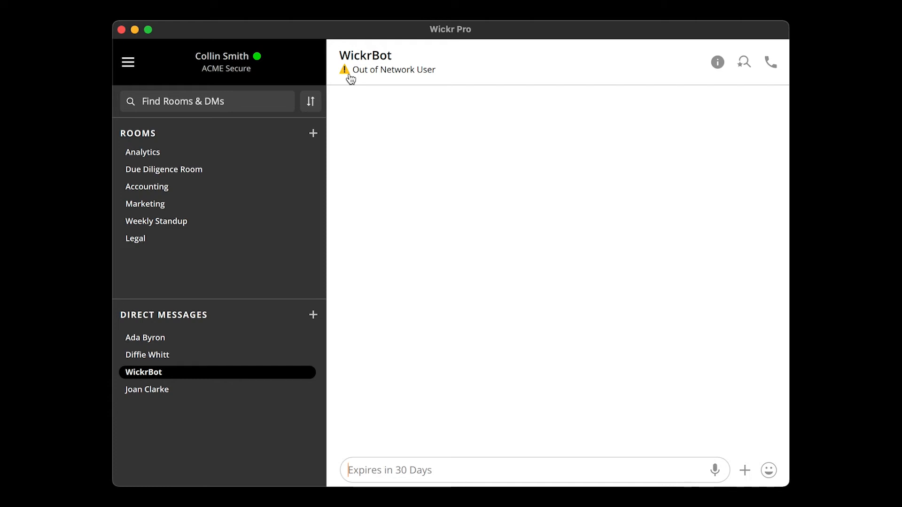
- Open the account and settings menu to reach the admin console
{"action": "left_click", "coordinate": [126, 63]}
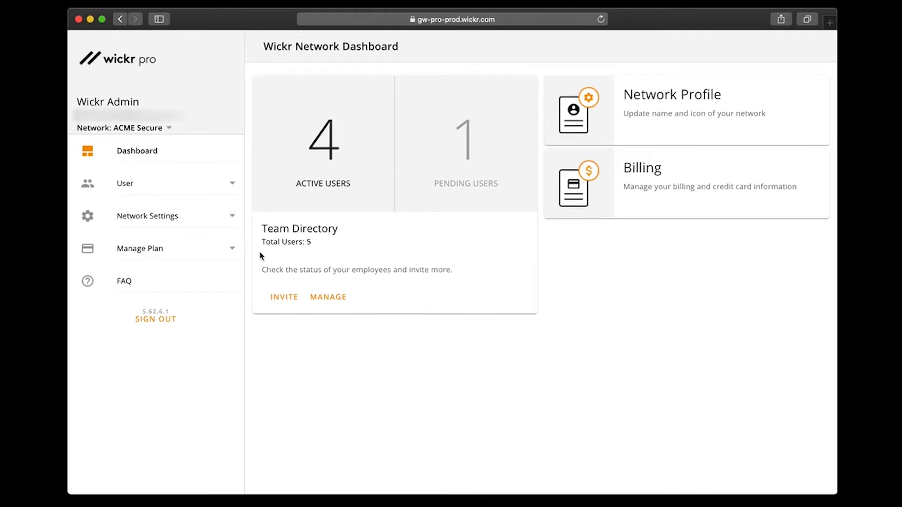
- Start a user invite, cancel the New User dialog, and go to Upload CSV instead
{"action": "left_click", "coordinate": [284, 302]}
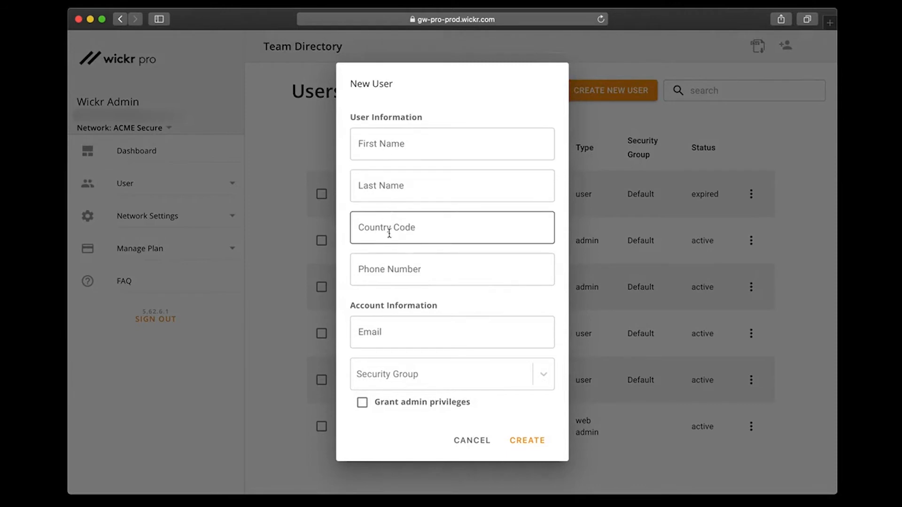
{"action": "left_click", "coordinate": [471, 444]}
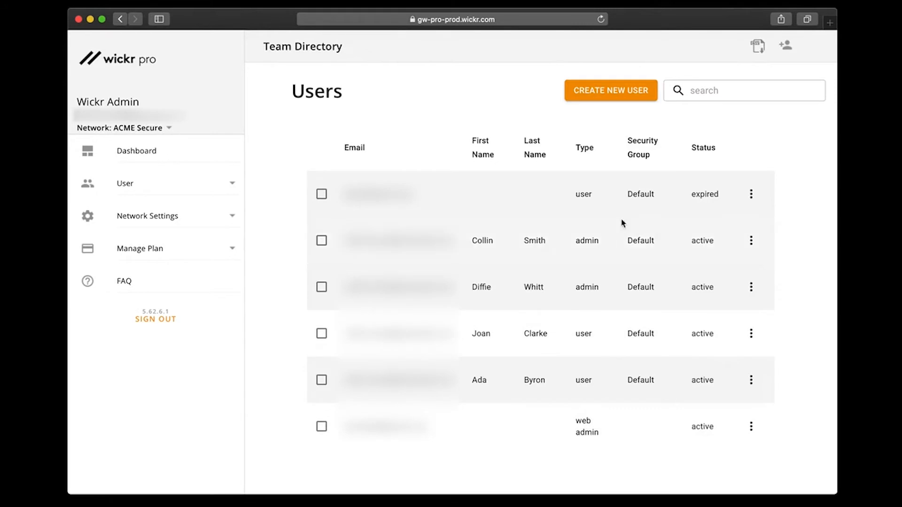
{"action": "left_click", "coordinate": [787, 52]}
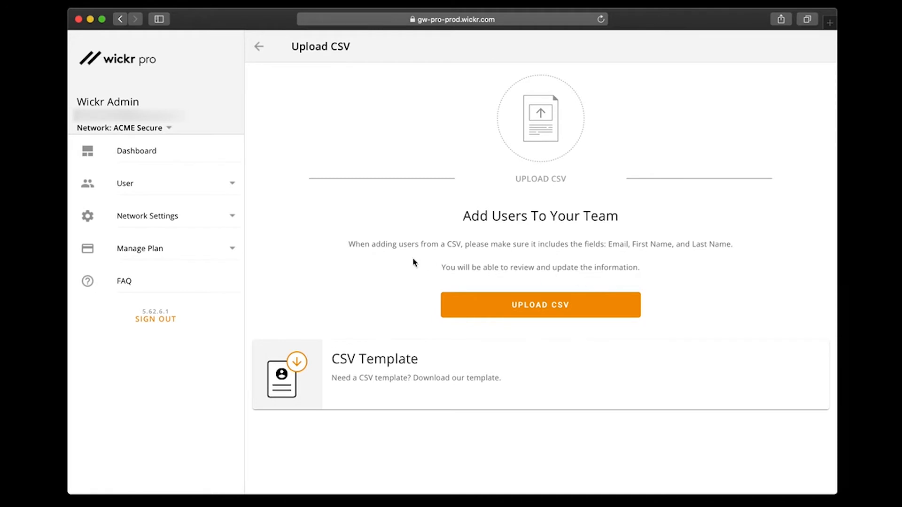
- Open SSO Configuration under Network Settings, begin provider setup, then cancel it
{"action": "left_click", "coordinate": [233, 220]}
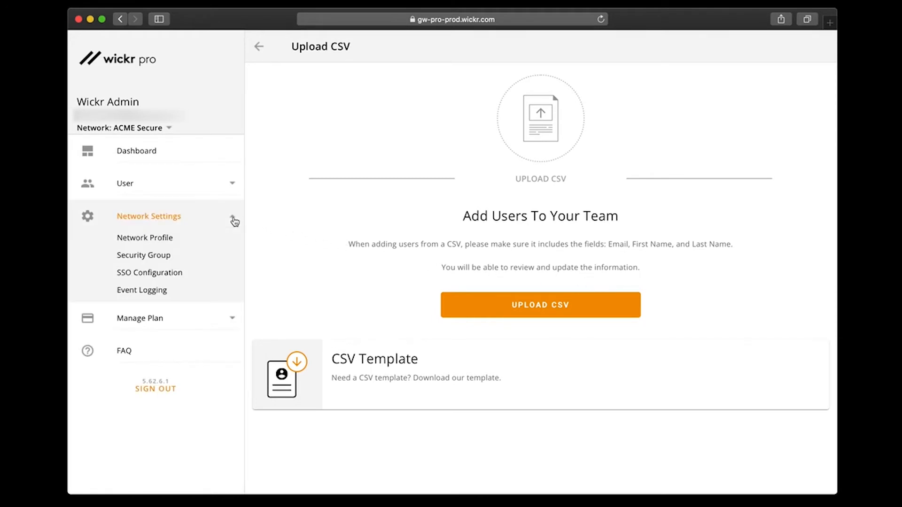
{"action": "left_click", "coordinate": [182, 279]}
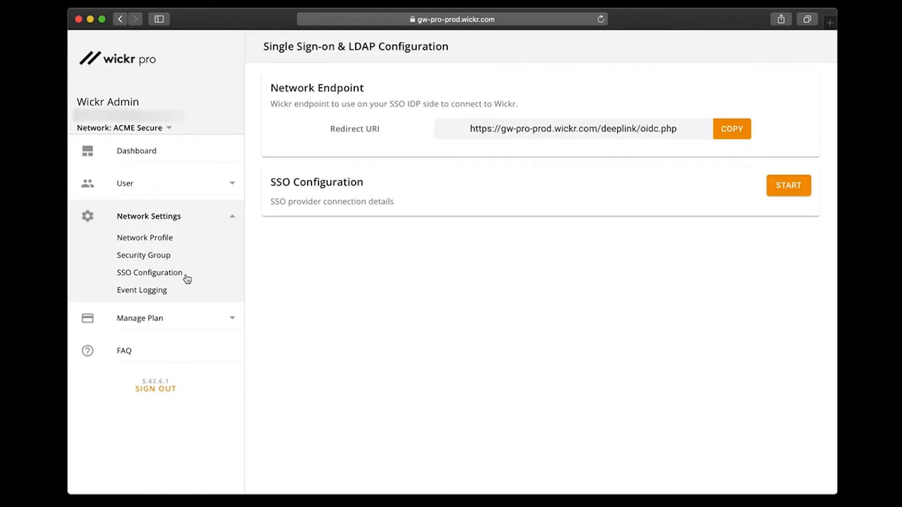
{"action": "left_click", "coordinate": [775, 198]}
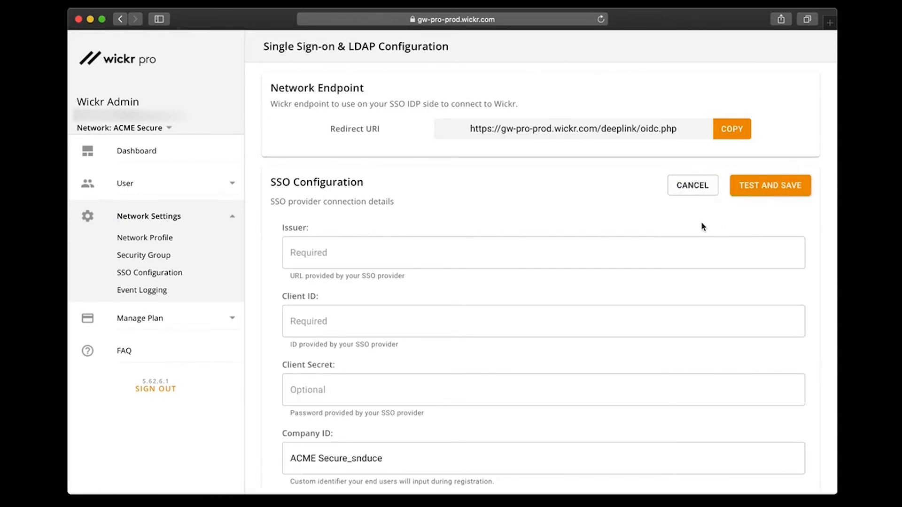
{"action": "left_click", "coordinate": [675, 197]}
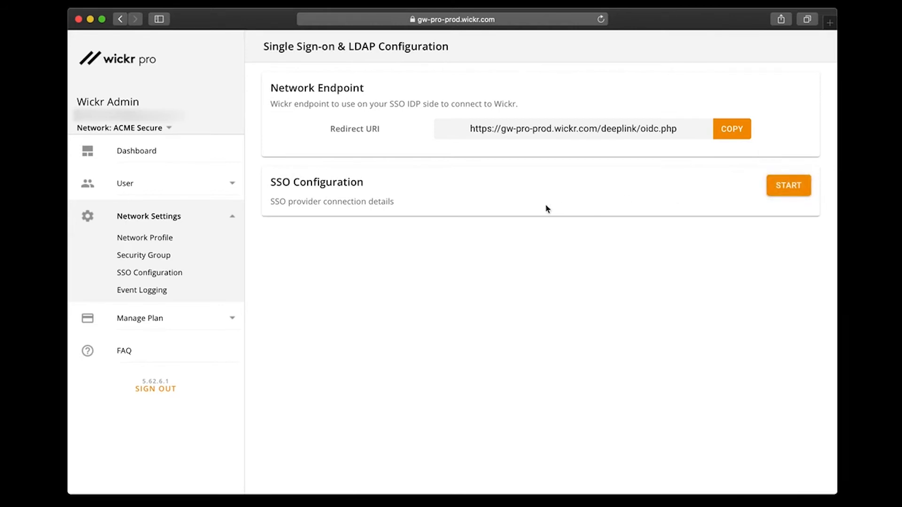
- Open the Security Group list and view the Default group's details
{"action": "left_click", "coordinate": [178, 261]}
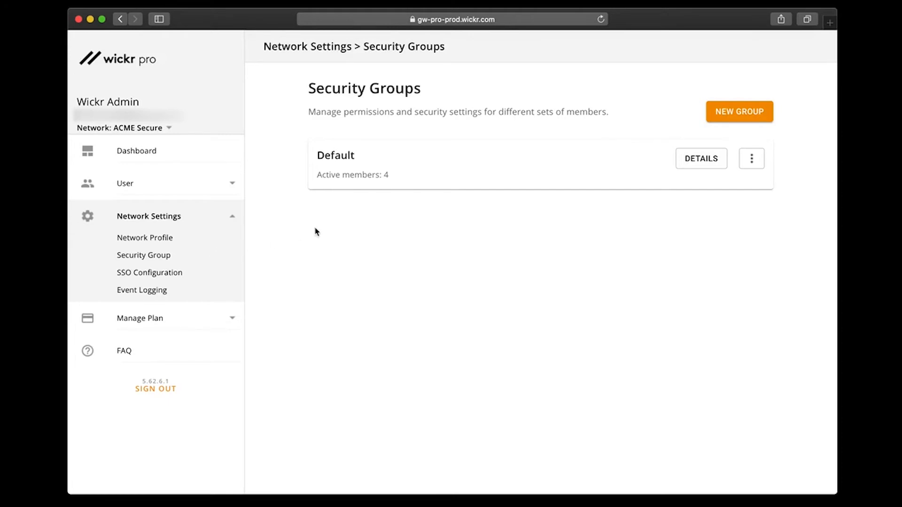
{"action": "left_click", "coordinate": [682, 169]}
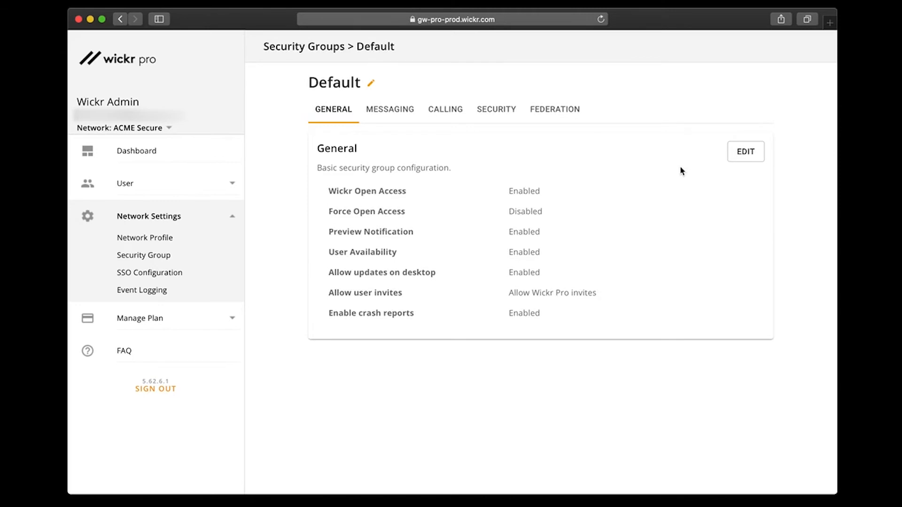
- Edit General settings, toggling Wickr Open Access and User Availability off and back on
{"action": "left_click", "coordinate": [732, 161]}
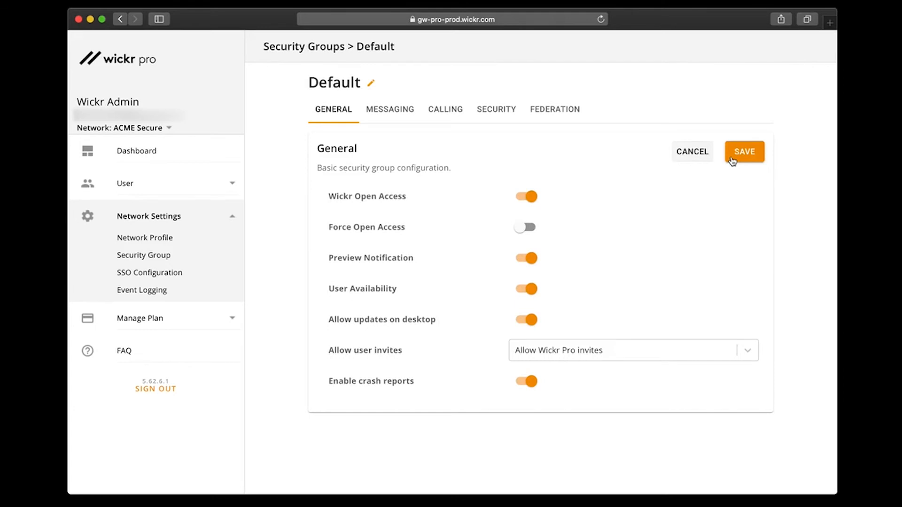
{"action": "left_click", "coordinate": [520, 203]}
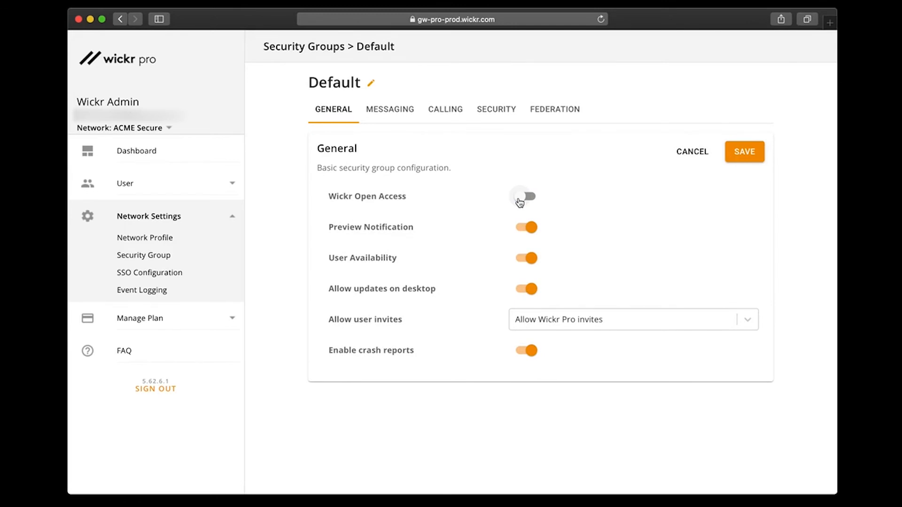
{"action": "left_click", "coordinate": [520, 203]}
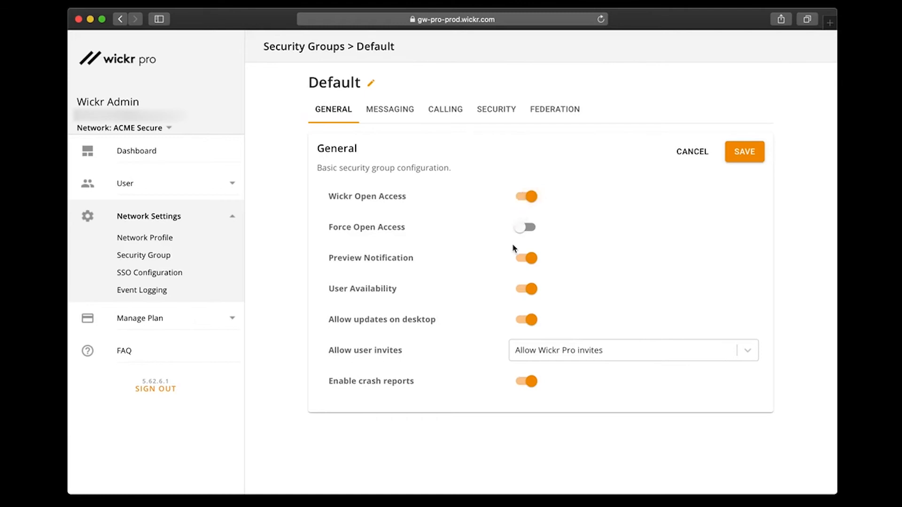
{"action": "left_click", "coordinate": [519, 295]}
{"action": "left_click", "coordinate": [519, 295]}
- Keep user invites at Allow Wickr Pro invites and save the General settings
{"action": "left_click", "coordinate": [747, 353]}
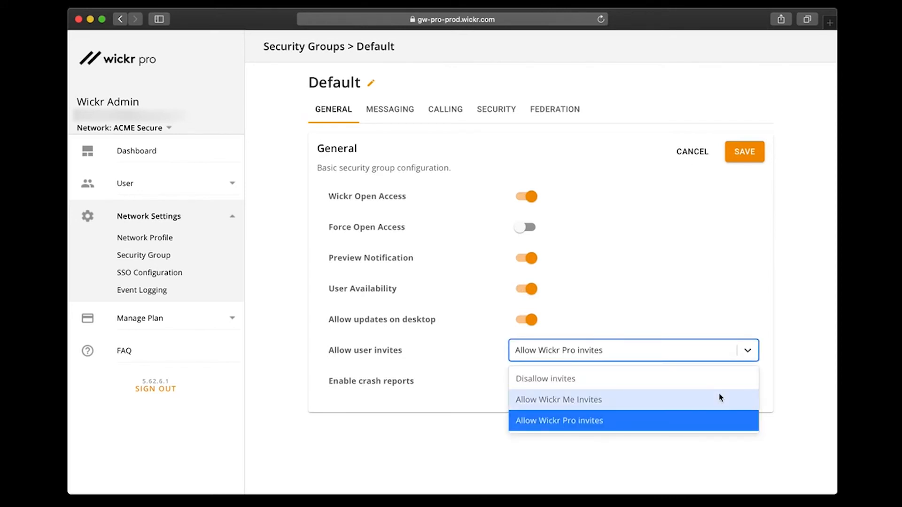
{"action": "left_click", "coordinate": [720, 423]}
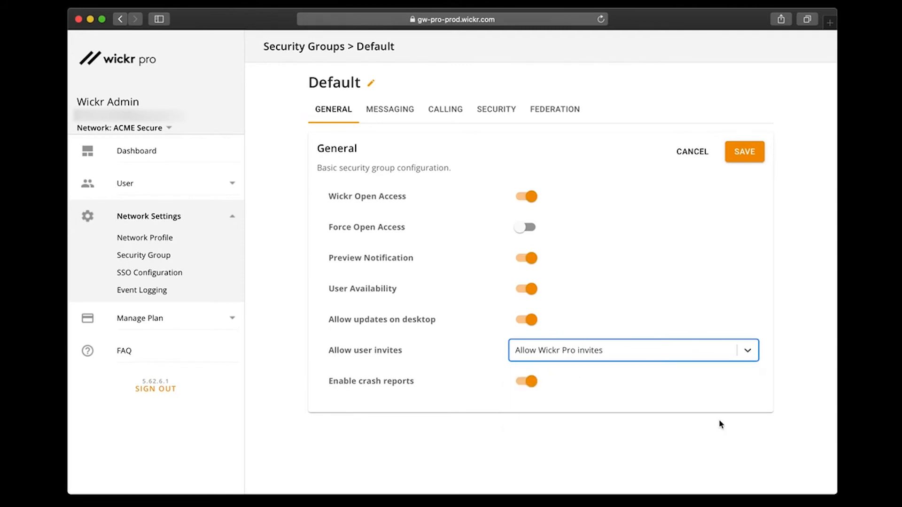
{"action": "left_click", "coordinate": [757, 159]}
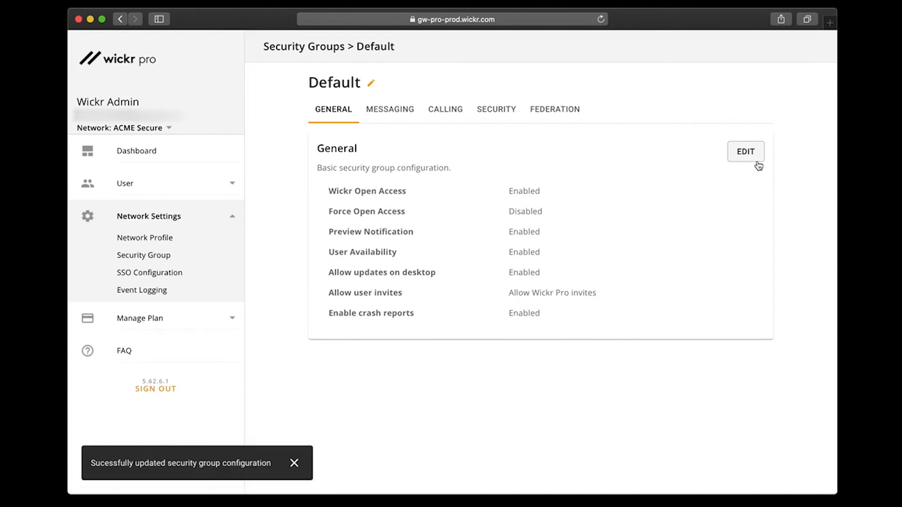
{"action": "left_click", "coordinate": [405, 119]}
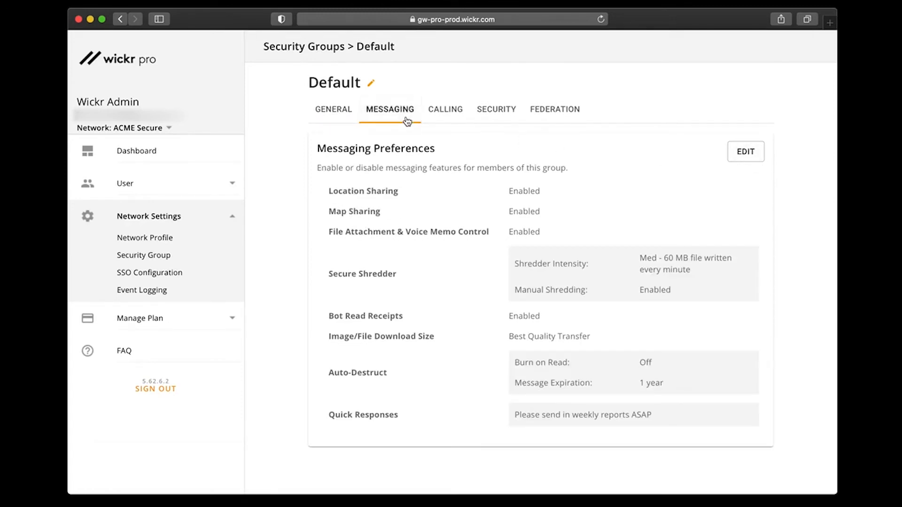
- Edit messaging preferences, toggling Location Sharing and File Attachment & Voice Memo Control off and on
{"action": "left_click", "coordinate": [738, 160]}
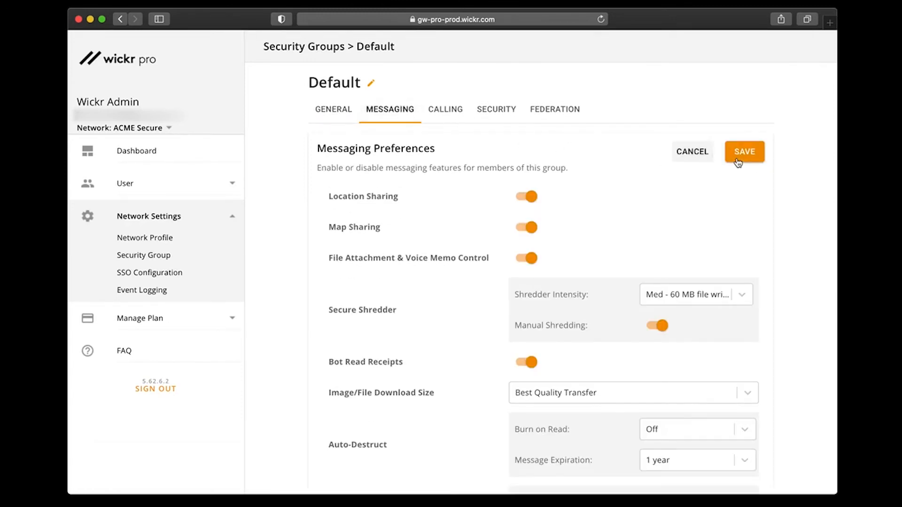
{"action": "left_click", "coordinate": [521, 204]}
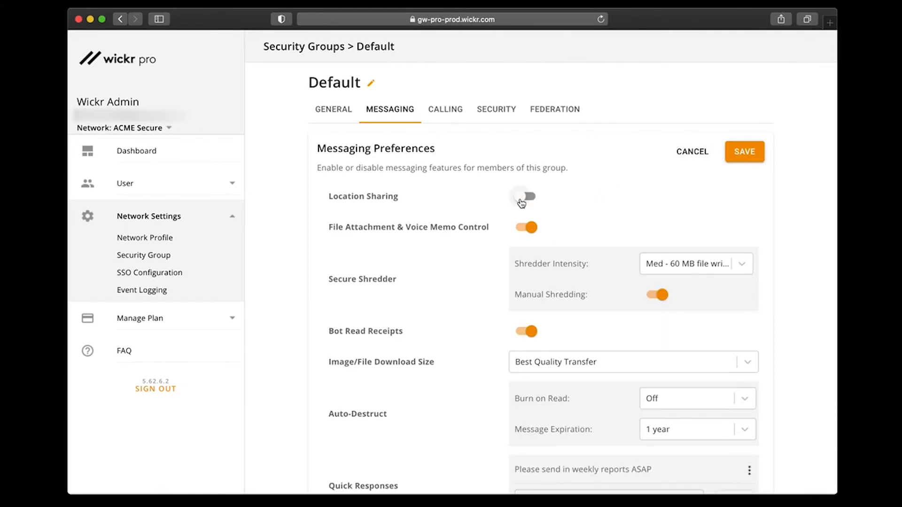
{"action": "left_click", "coordinate": [522, 203]}
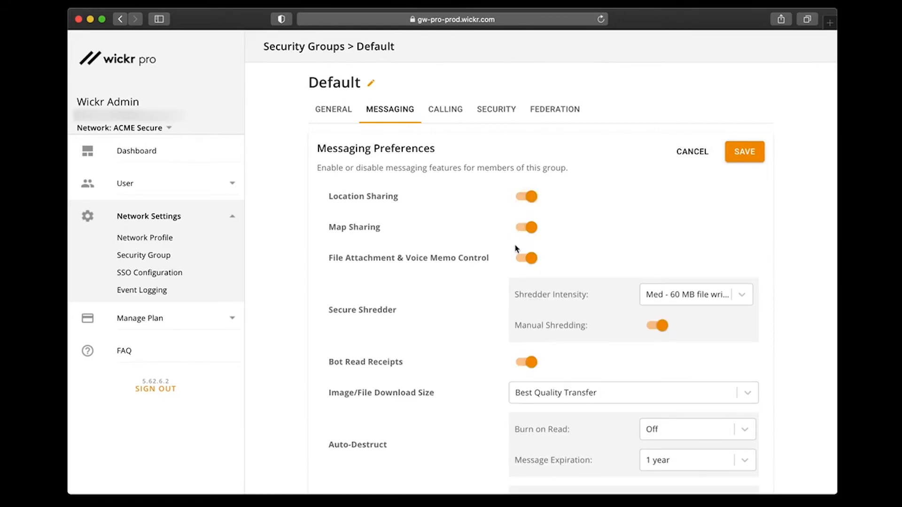
{"action": "left_click", "coordinate": [519, 263]}
{"action": "left_click", "coordinate": [519, 264]}
- Set message expiration to 30 Days
{"action": "scroll", "coordinate": [504, 399], "scroll_direction": "down", "scroll_amount": 3}
{"action": "left_click", "coordinate": [747, 342]}
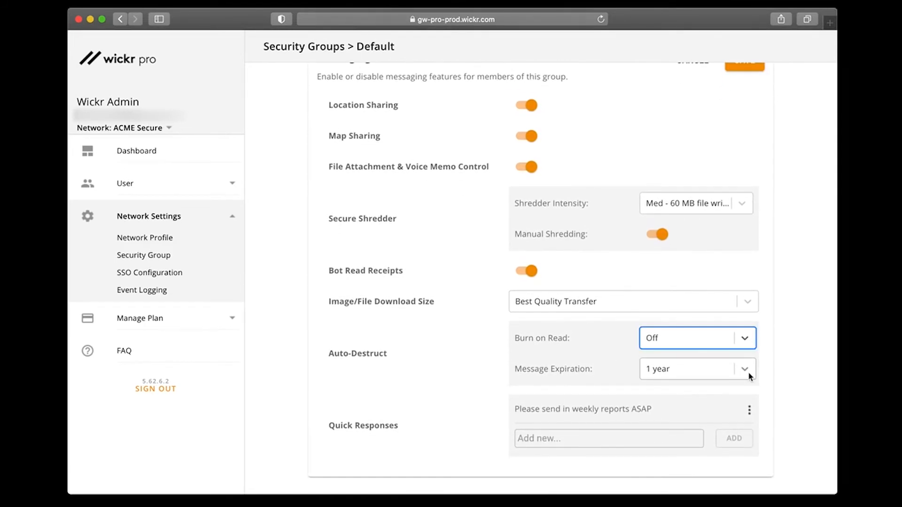
{"action": "left_click", "coordinate": [750, 377]}
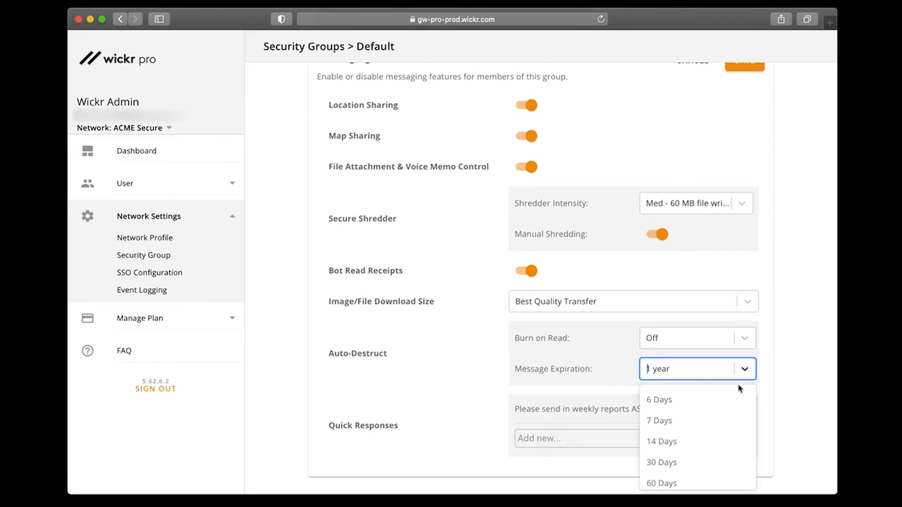
{"action": "left_click", "coordinate": [706, 467]}
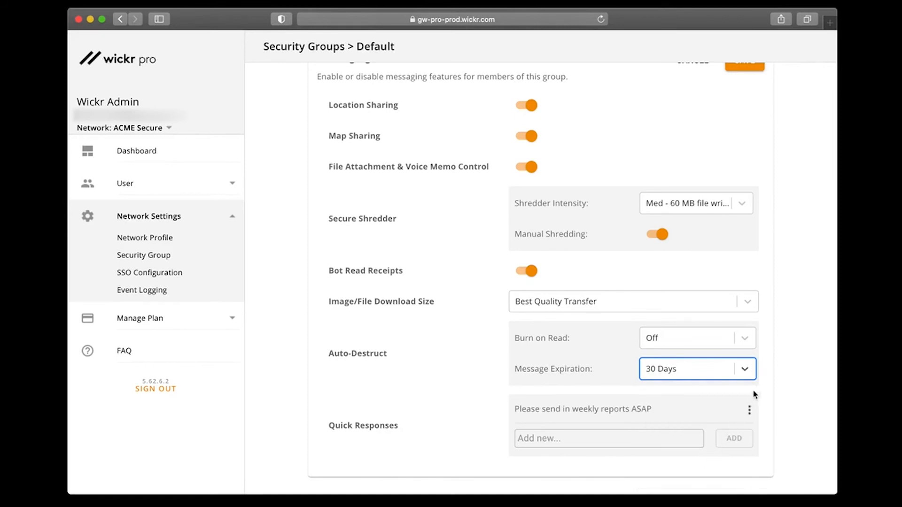
- Add the quick response 'Lunch is in the break room' and save the messaging preferences
{"action": "left_click", "coordinate": [683, 440]}
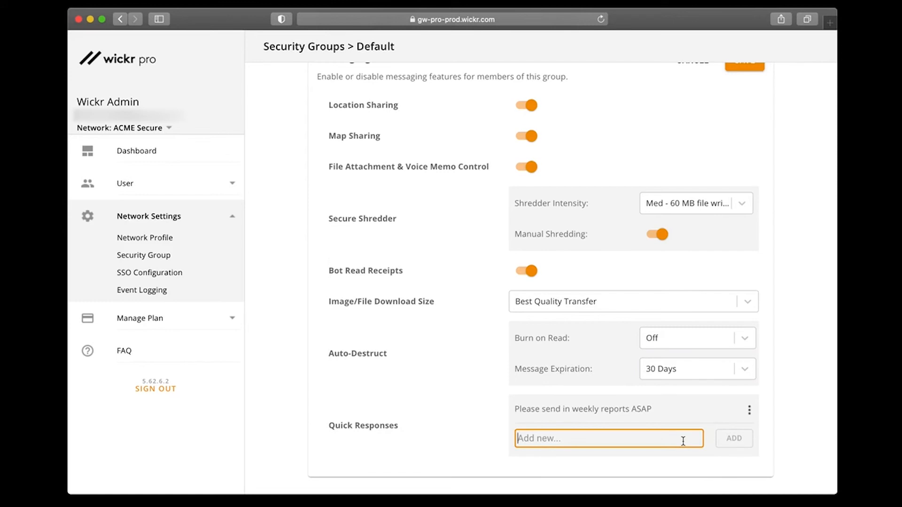
{"action": "type", "text": "Lunch is in the break room"}
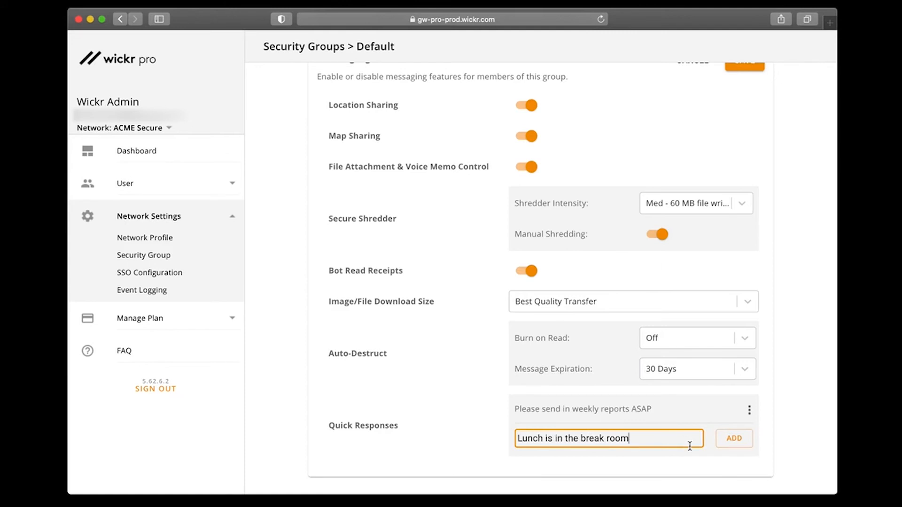
{"action": "left_click", "coordinate": [719, 446]}
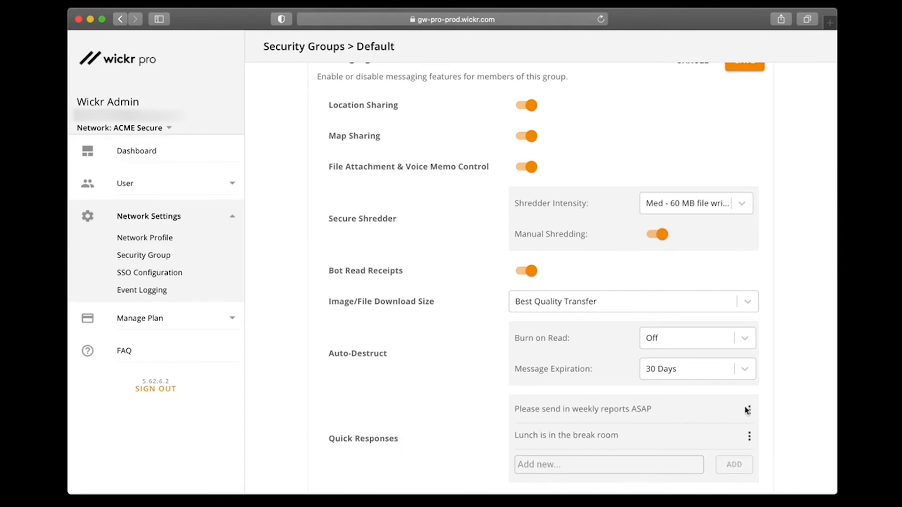
{"action": "scroll", "coordinate": [763, 372], "scroll_direction": "up", "scroll_amount": 3}
{"action": "left_click", "coordinate": [752, 152]}
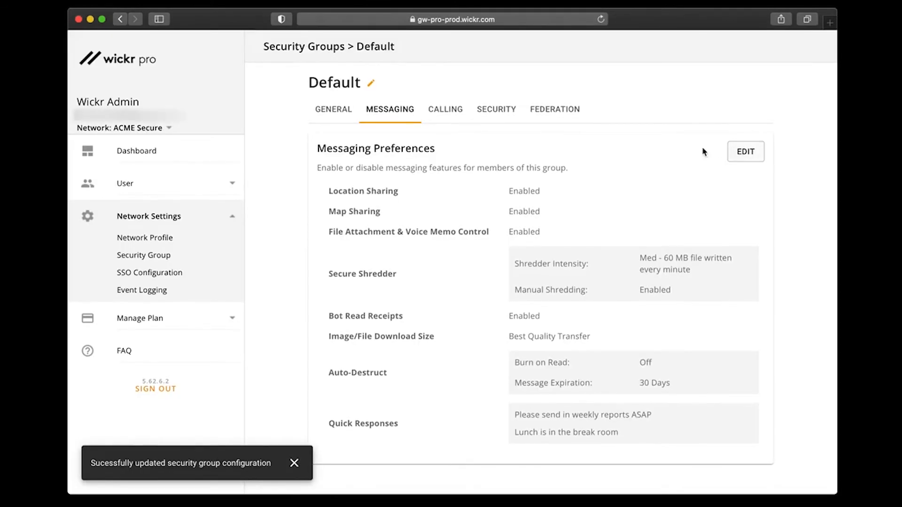
- Save the Default group's Calling settings unchanged
{"action": "left_click", "coordinate": [458, 119]}
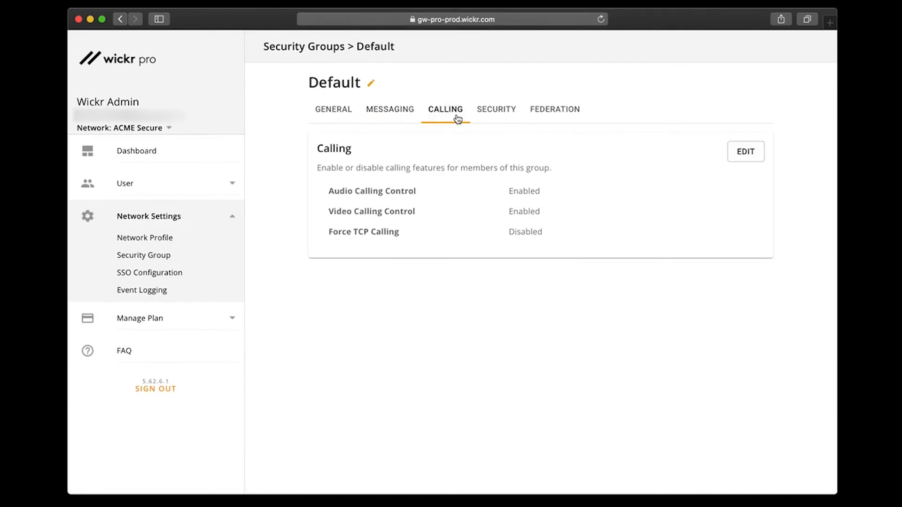
{"action": "left_click", "coordinate": [735, 160]}
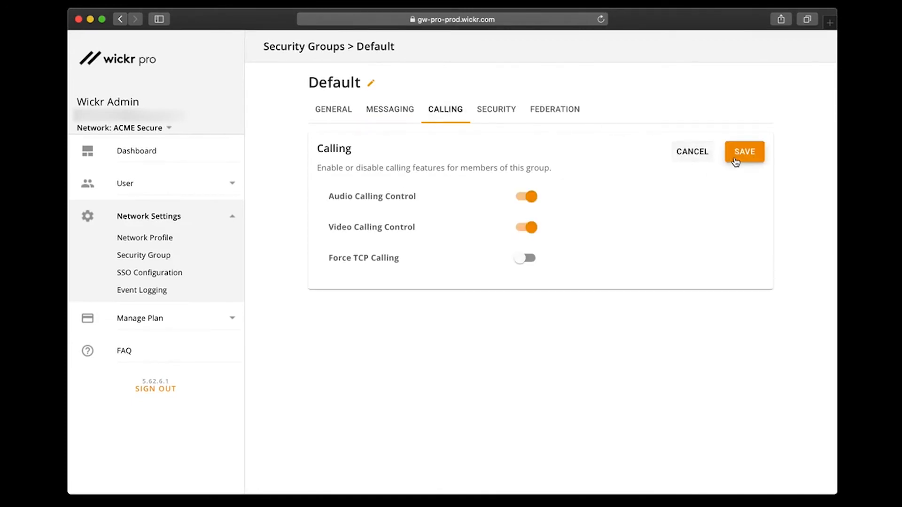
{"action": "left_click", "coordinate": [736, 162]}
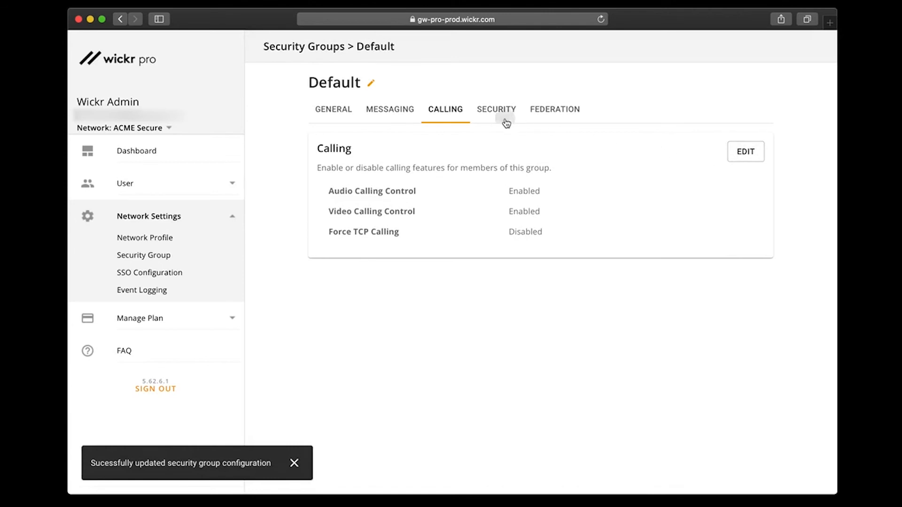
- Edit Security settings, toggle Require 2 Factor Authentication on and off, and save
{"action": "left_click", "coordinate": [506, 121]}
{"action": "left_click", "coordinate": [734, 159]}
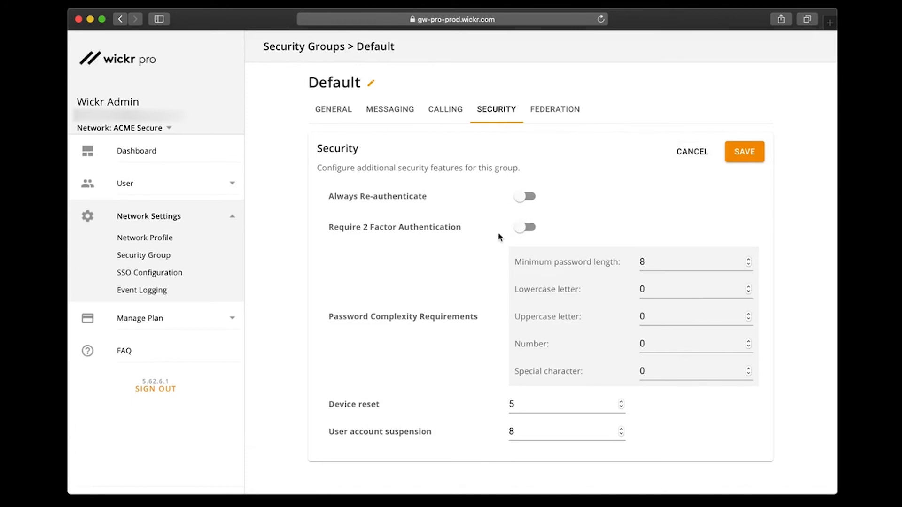
{"action": "left_click", "coordinate": [527, 228]}
{"action": "left_click", "coordinate": [530, 237]}
{"action": "left_click", "coordinate": [734, 166]}
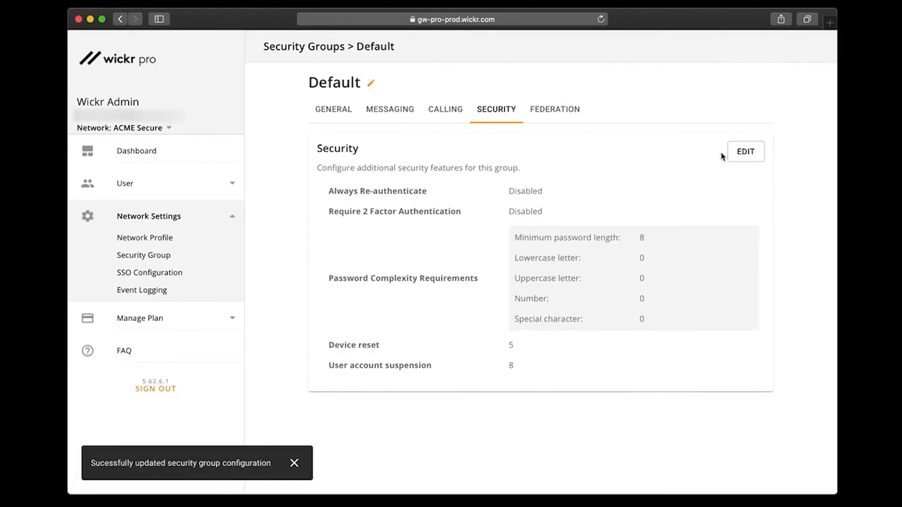
- Keep Local Federation at Enable federation, save, and return to the Security Groups list
{"action": "left_click", "coordinate": [575, 121]}
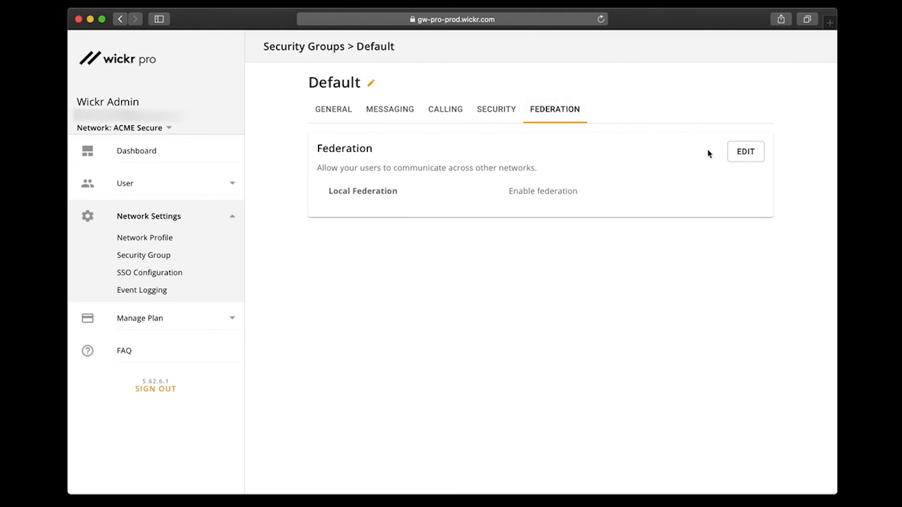
{"action": "left_click", "coordinate": [732, 159]}
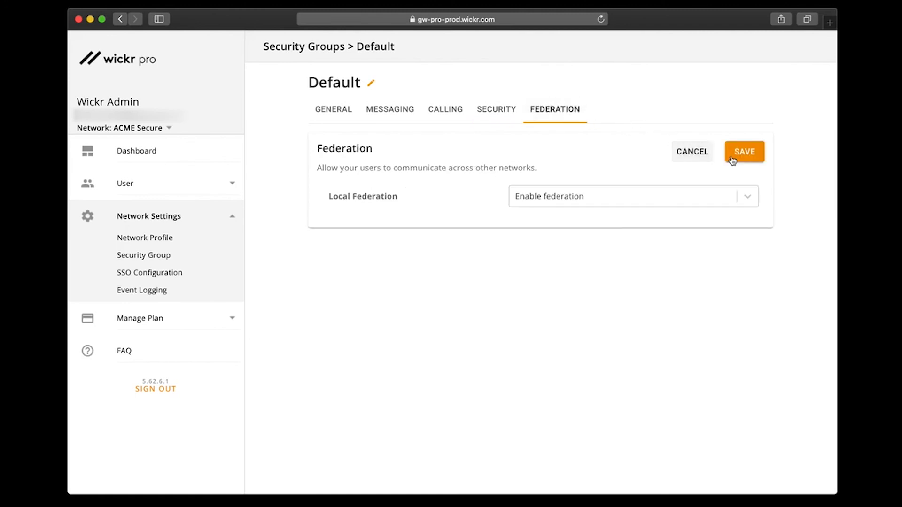
{"action": "left_click", "coordinate": [742, 205]}
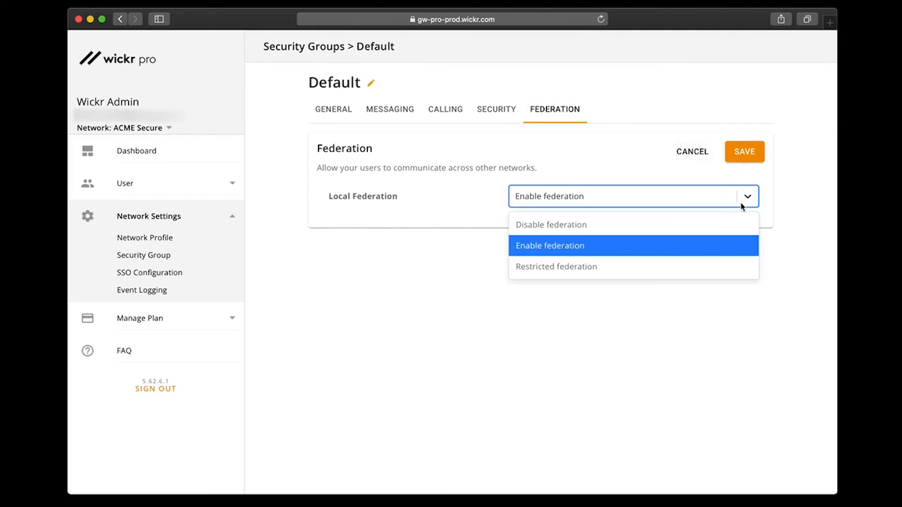
{"action": "left_click", "coordinate": [732, 245]}
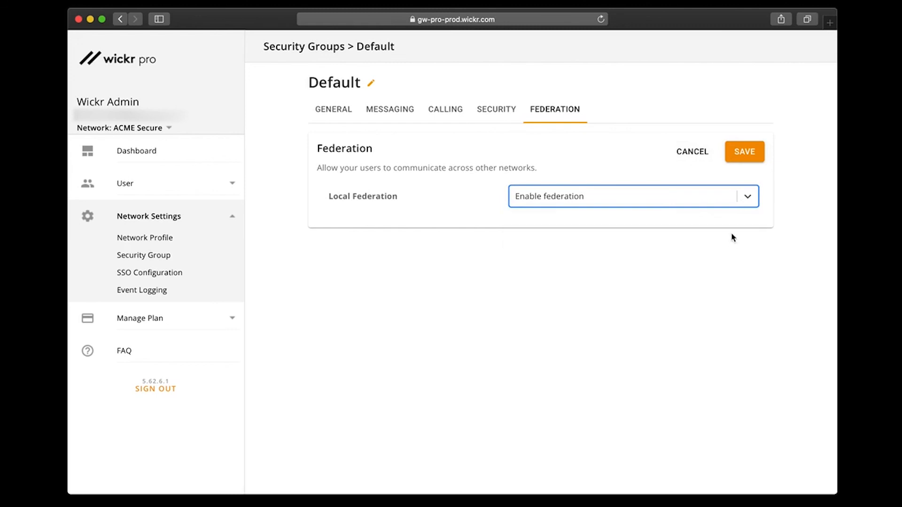
{"action": "left_click", "coordinate": [731, 161]}
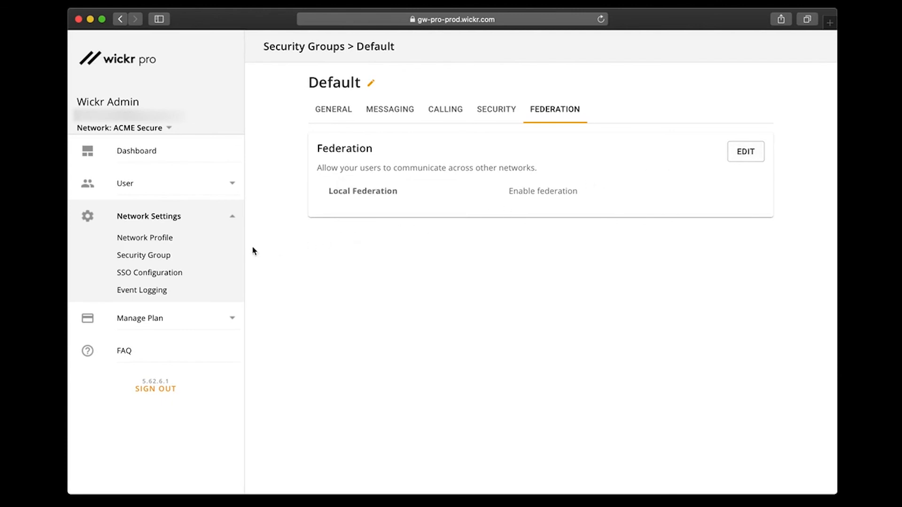
{"action": "left_click", "coordinate": [163, 255]}
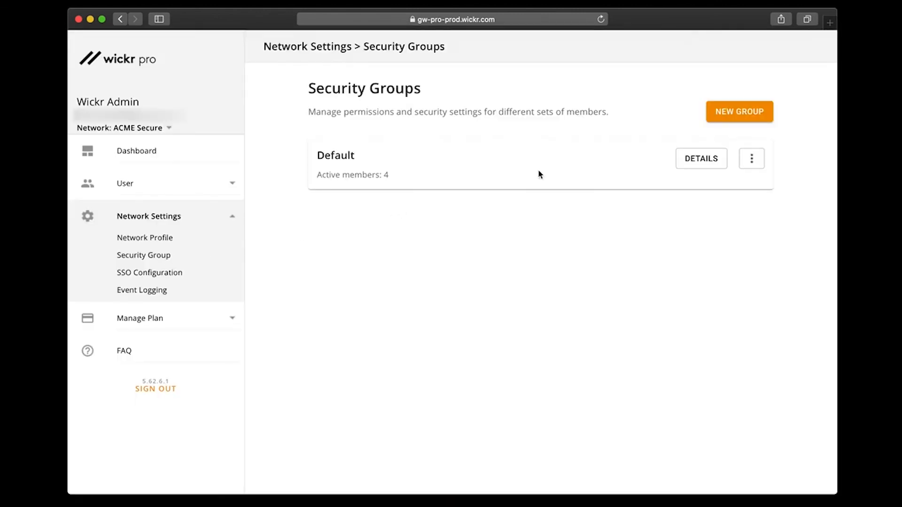
- Create a new security group and open the Team Directory under User
{"action": "left_click", "coordinate": [710, 121]}
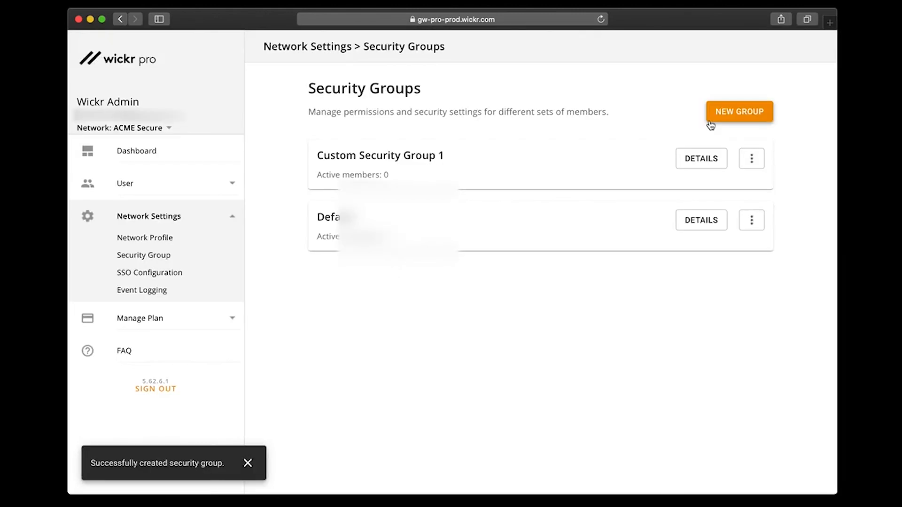
{"action": "left_click", "coordinate": [213, 184]}
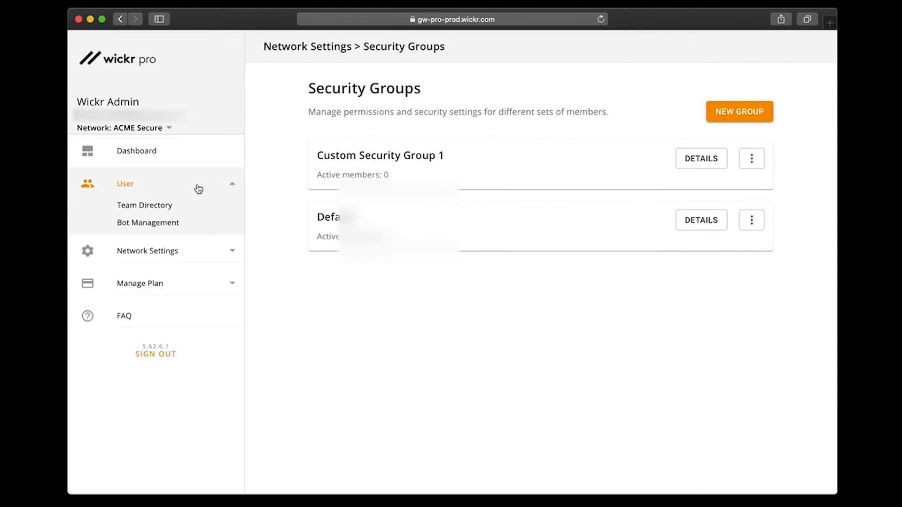
{"action": "left_click", "coordinate": [164, 207]}
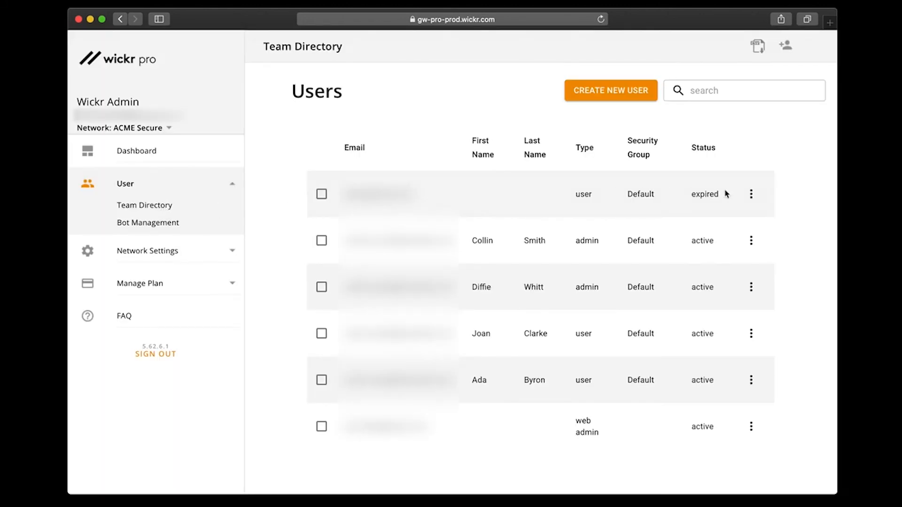
- Assign the expired user account to Custom Security Group 1 and save
{"action": "left_click", "coordinate": [752, 194]}
{"action": "left_click", "coordinate": [755, 195]}
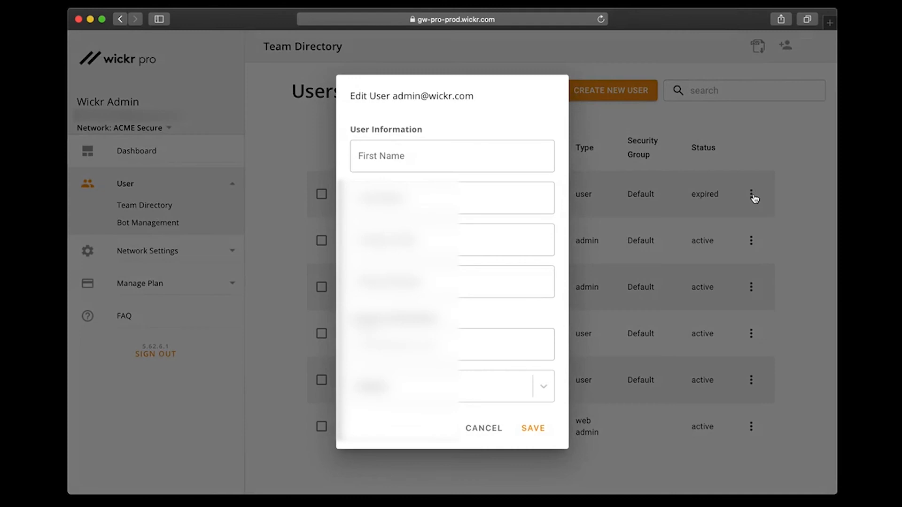
{"action": "left_click", "coordinate": [545, 388]}
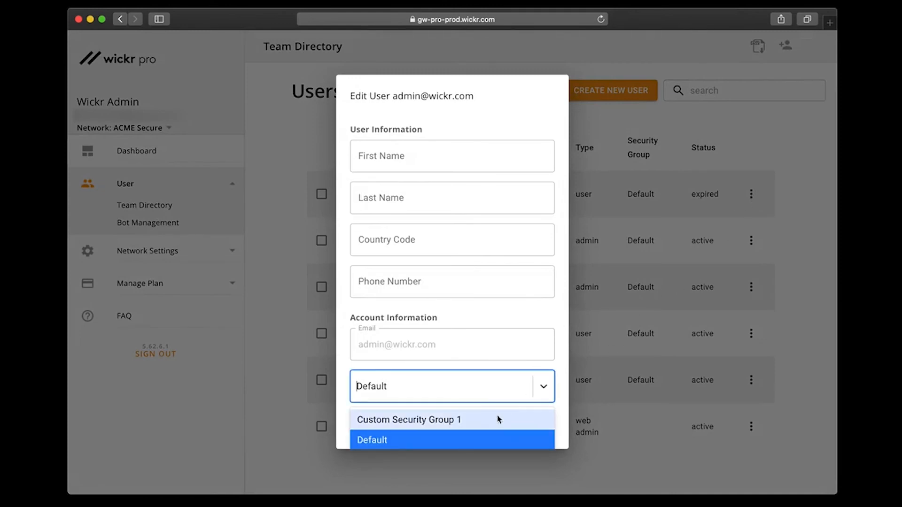
{"action": "left_click", "coordinate": [483, 420]}
{"action": "left_click", "coordinate": [526, 434]}
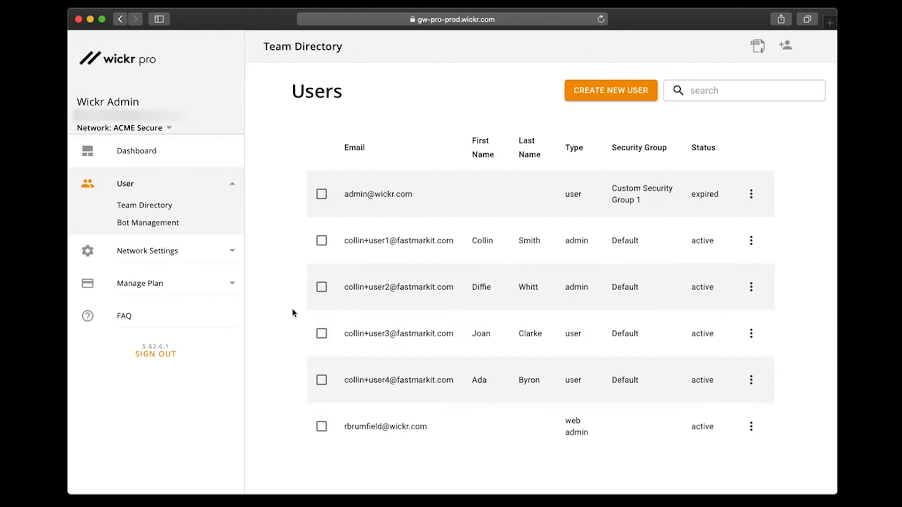
{"action": "left_click", "coordinate": [233, 252]}
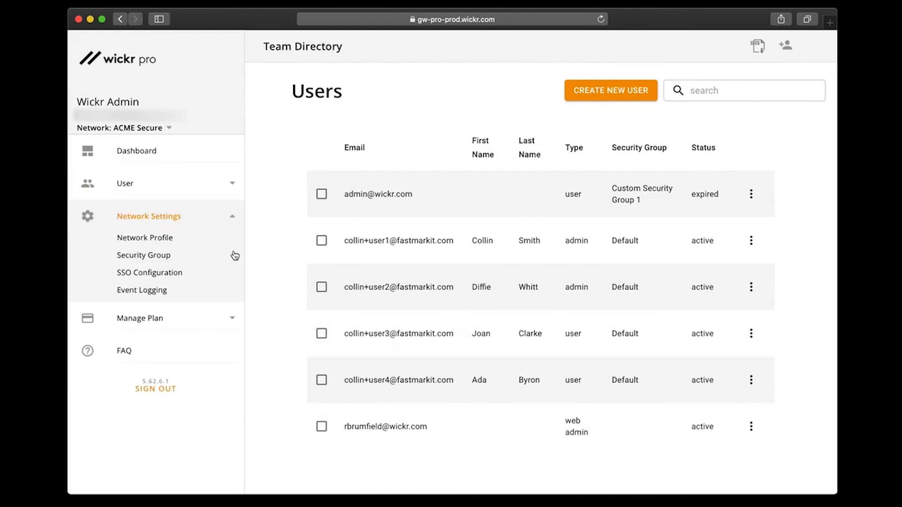
- Visit Event Logging, then Bot Management, previewing the Create New Bot form and leaving it unfilled
{"action": "left_click", "coordinate": [170, 295]}
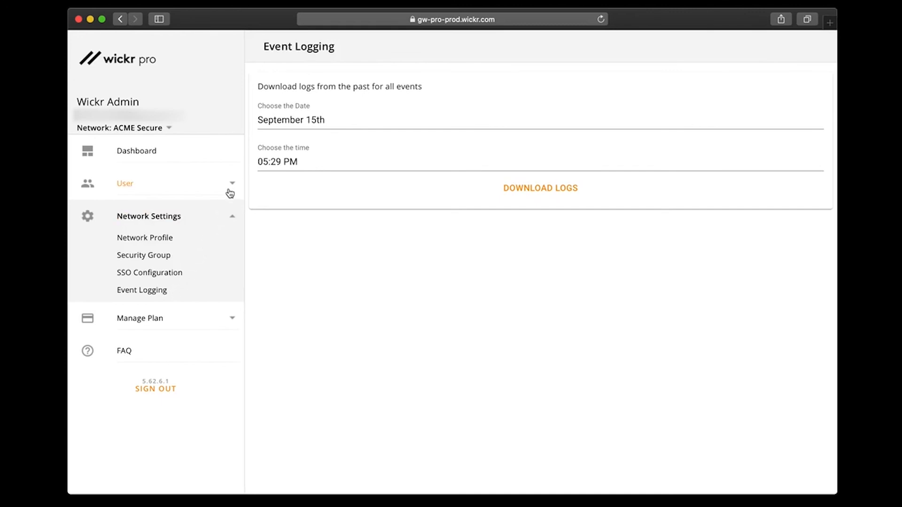
{"action": "left_click", "coordinate": [230, 190]}
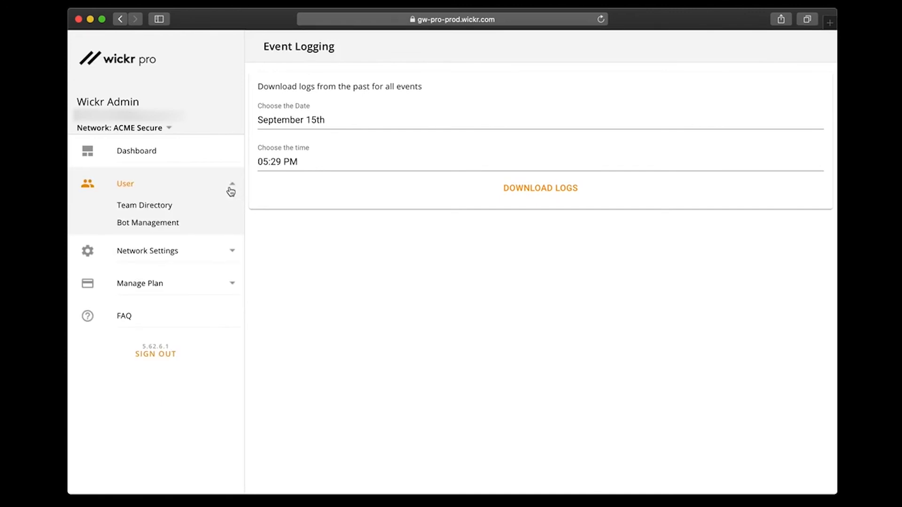
{"action": "left_click", "coordinate": [184, 229]}
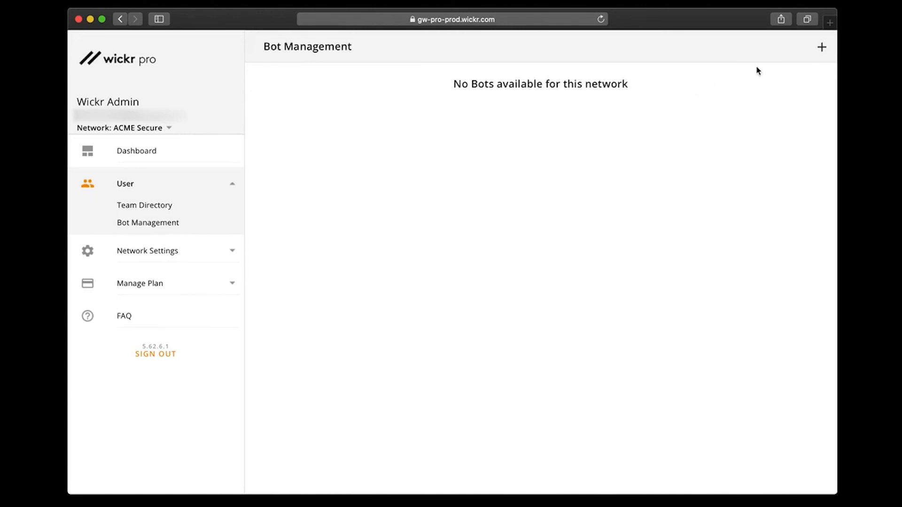
{"action": "left_click", "coordinate": [822, 48]}
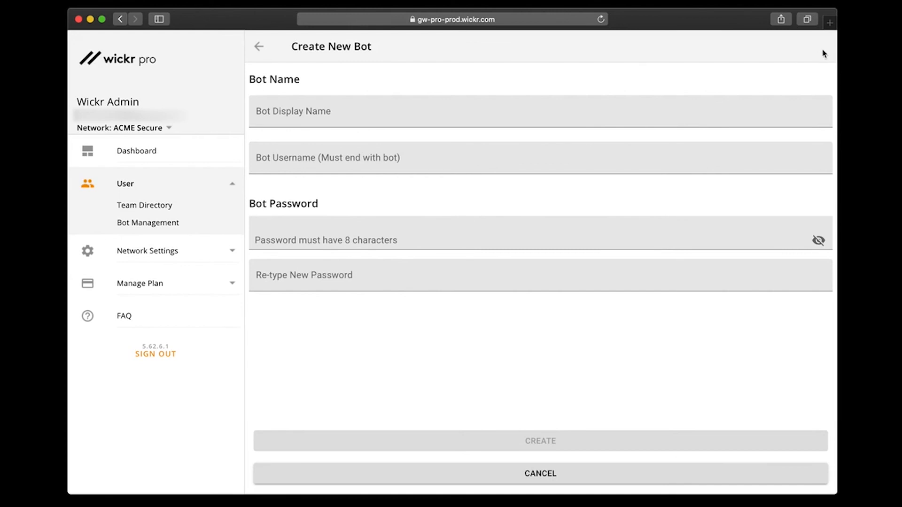
{"action": "left_click", "coordinate": [260, 47]}
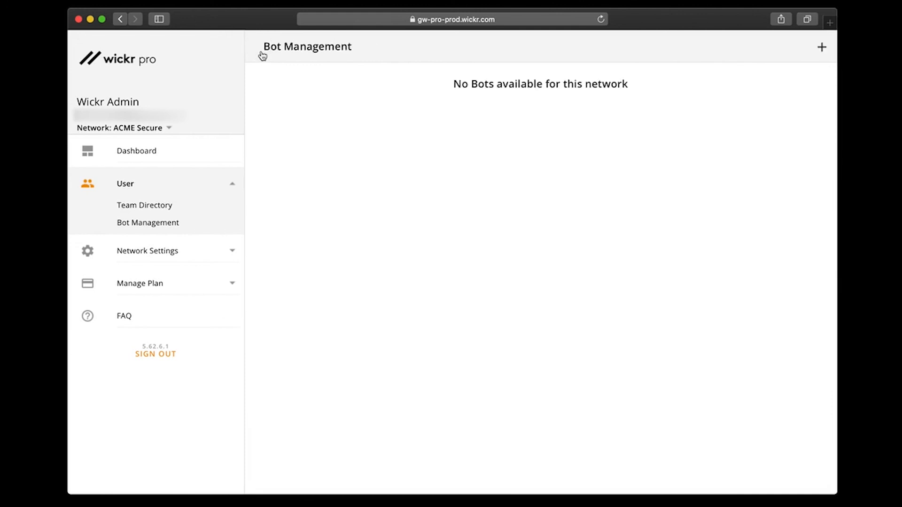
- Choose Create Additional Network from the Network dropdown
{"action": "left_click", "coordinate": [161, 129]}
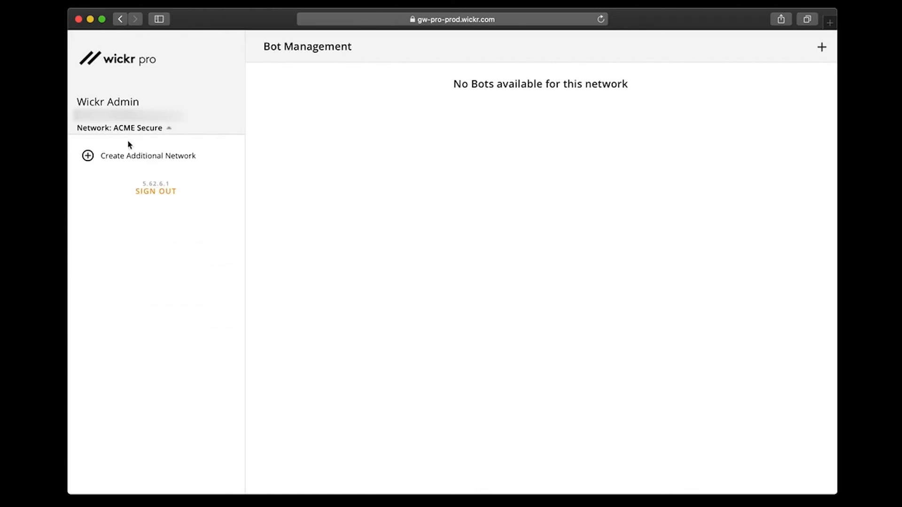
{"action": "left_click", "coordinate": [91, 162]}
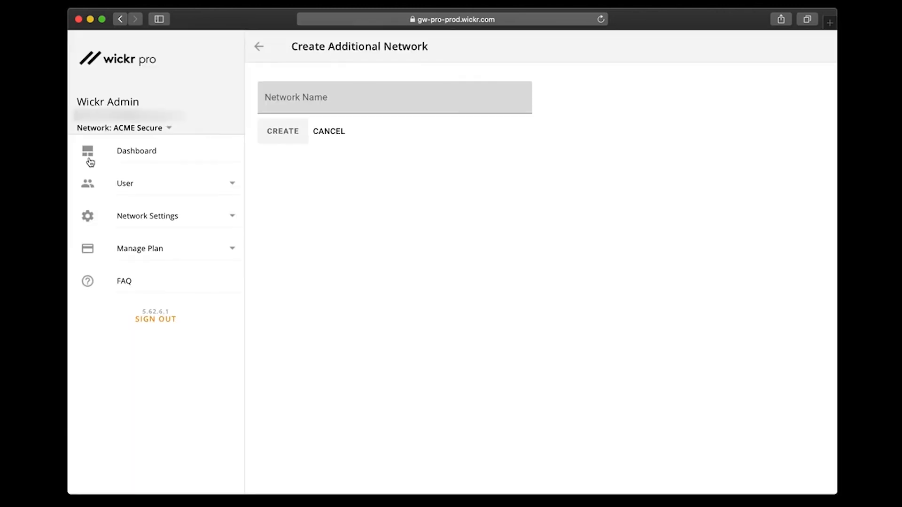